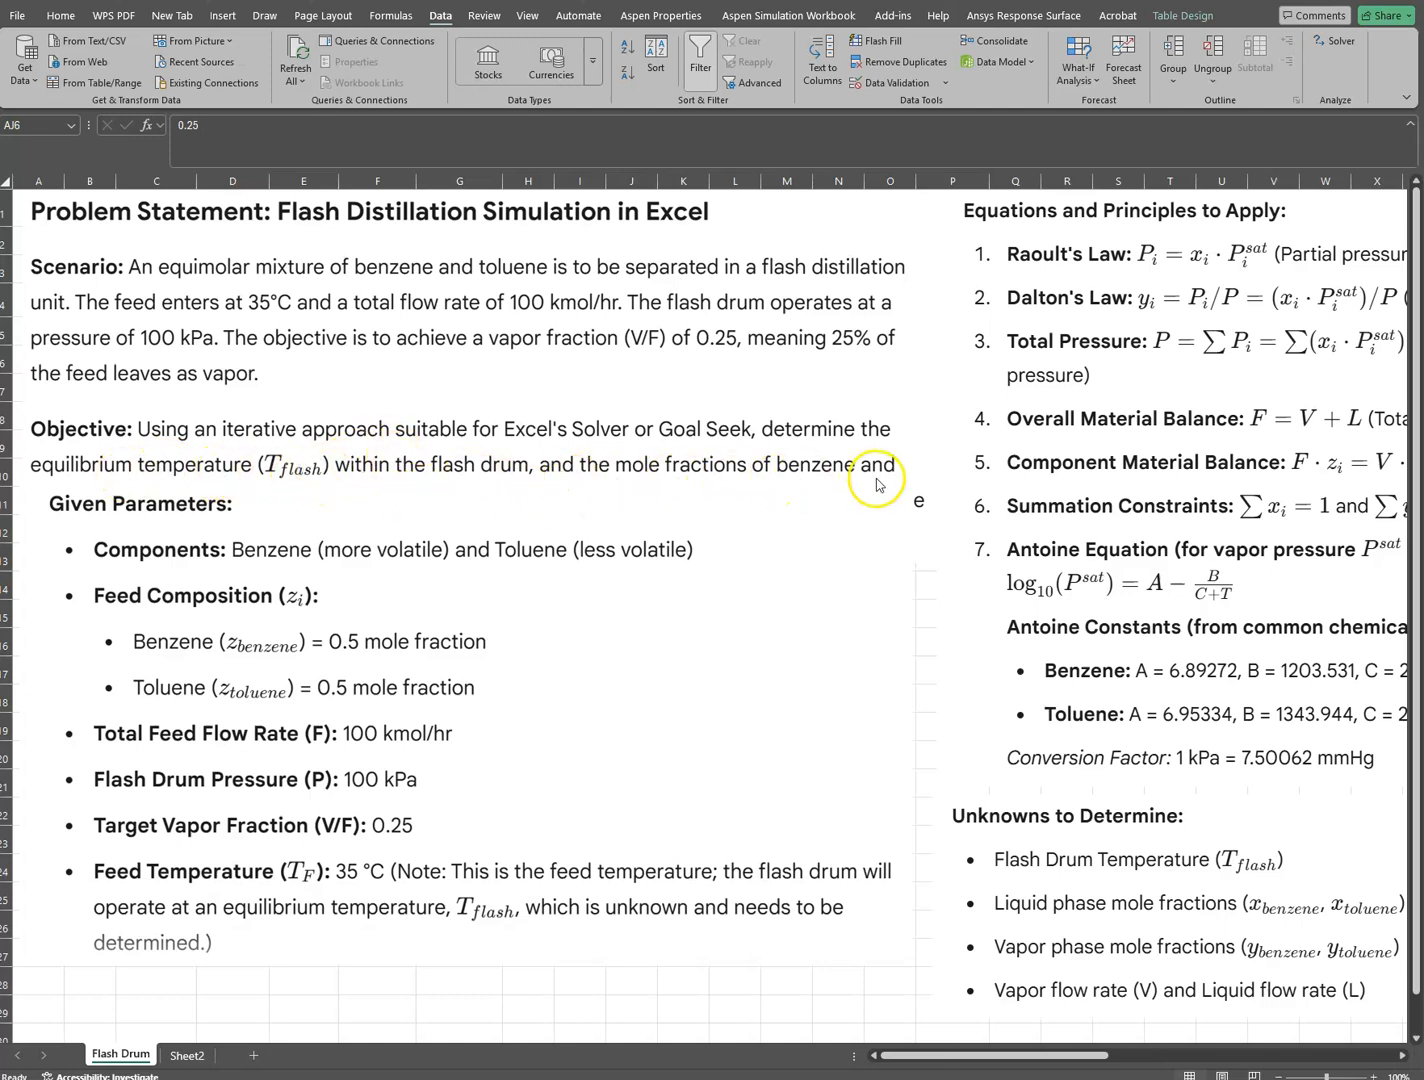
Move the Given Parameters picture down so it sits below the full objective text of the problem statement
click(368, 689)
drag(438, 601, 419, 677)
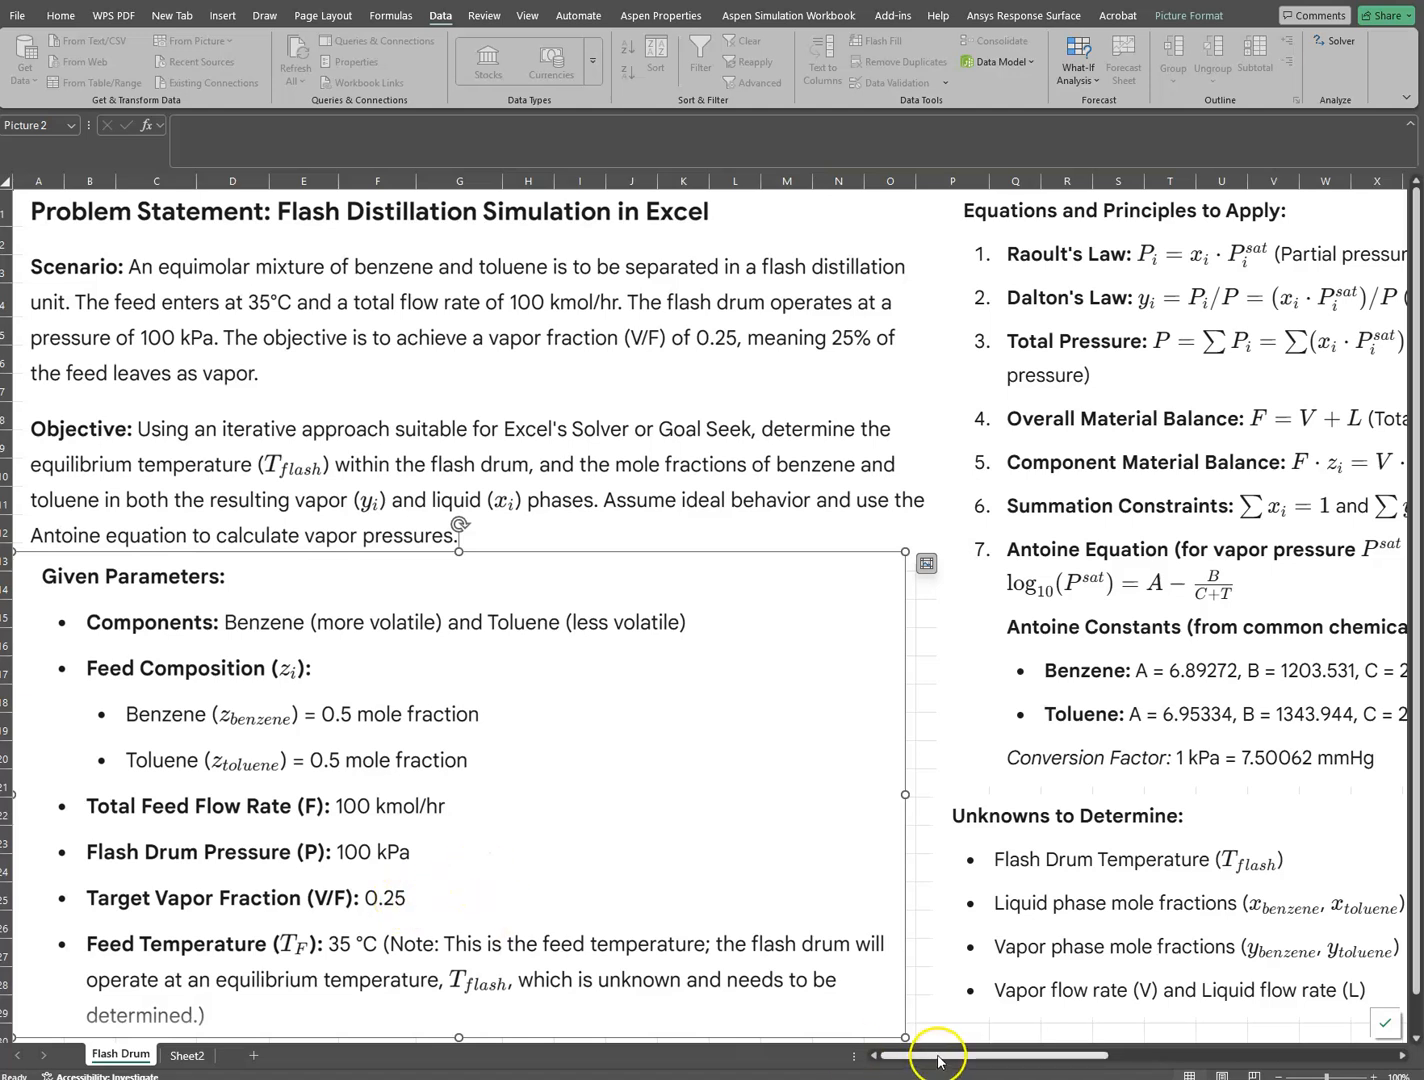
Review the equations, Antoine constants, conversion factor and unknowns alongside the problem statement and given parameters
drag(941, 1057, 1054, 1055)
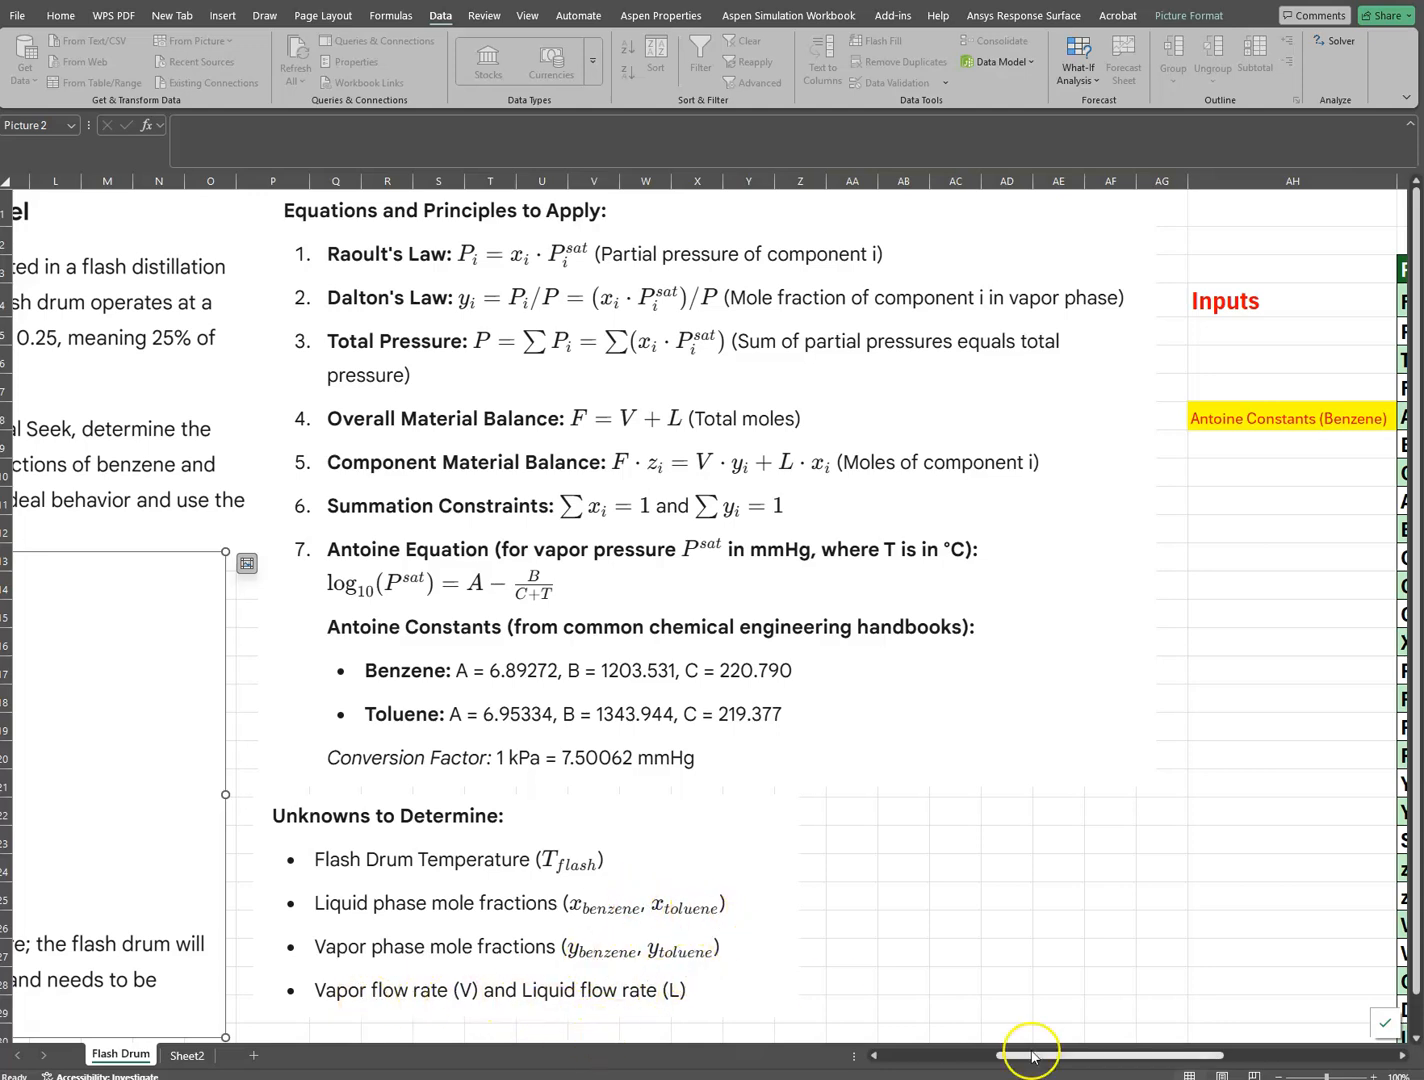
mouse_move(1070, 1056)
mouse_down()
mouse_move(1103, 1057)
mouse_move(1084, 1058)
mouse_up()
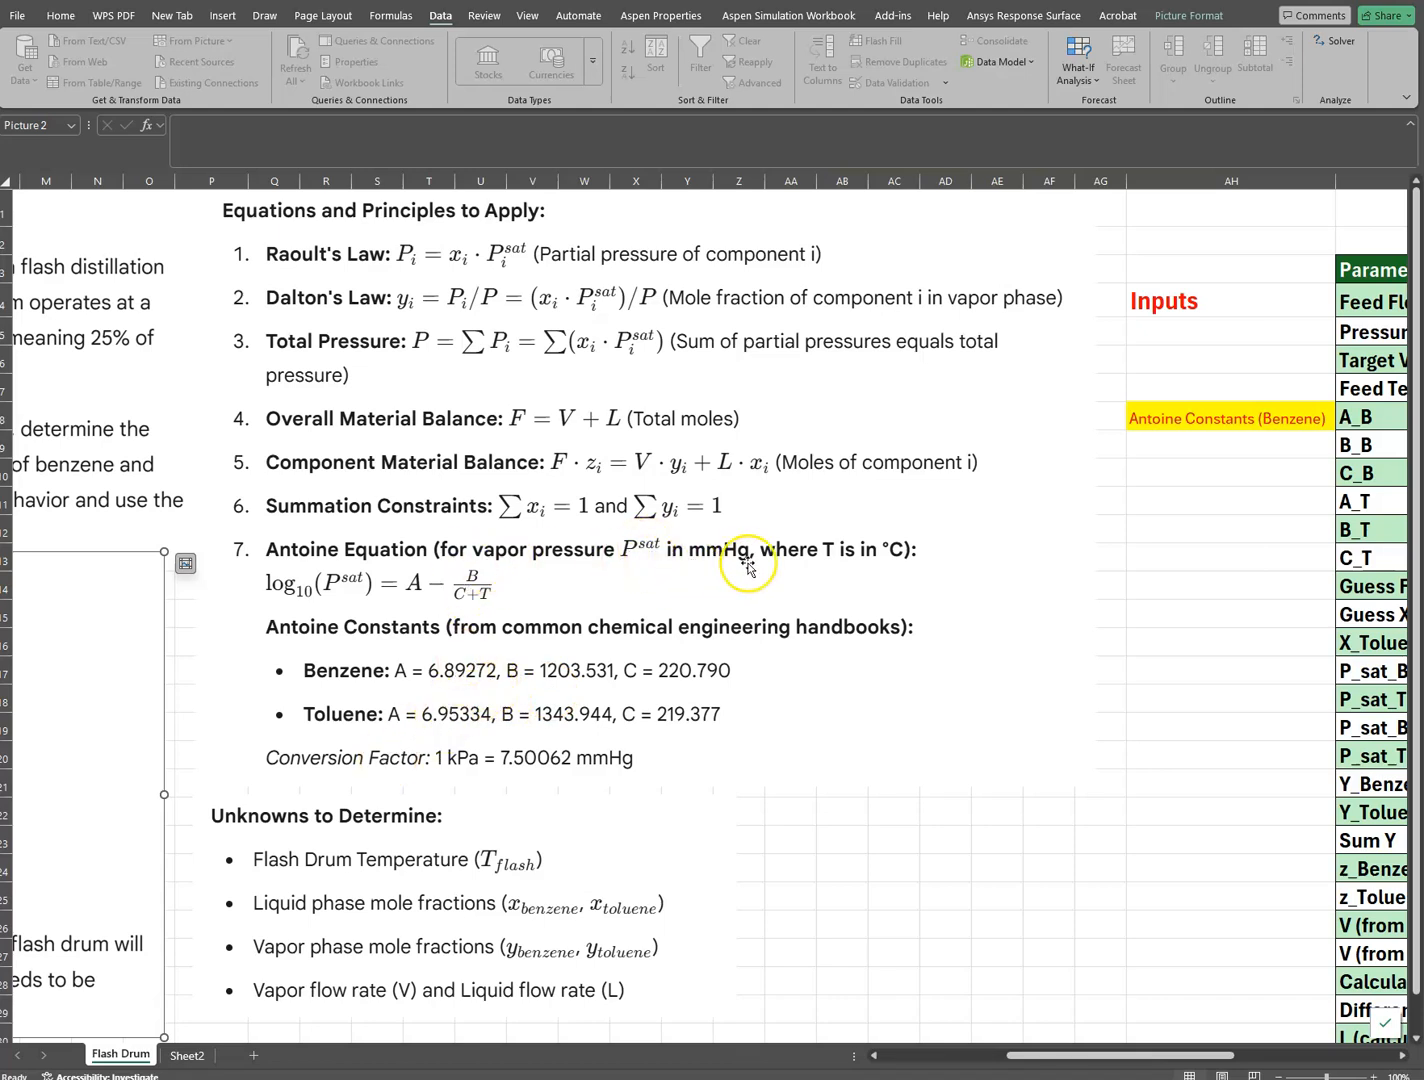
drag(1046, 1058, 900, 1061)
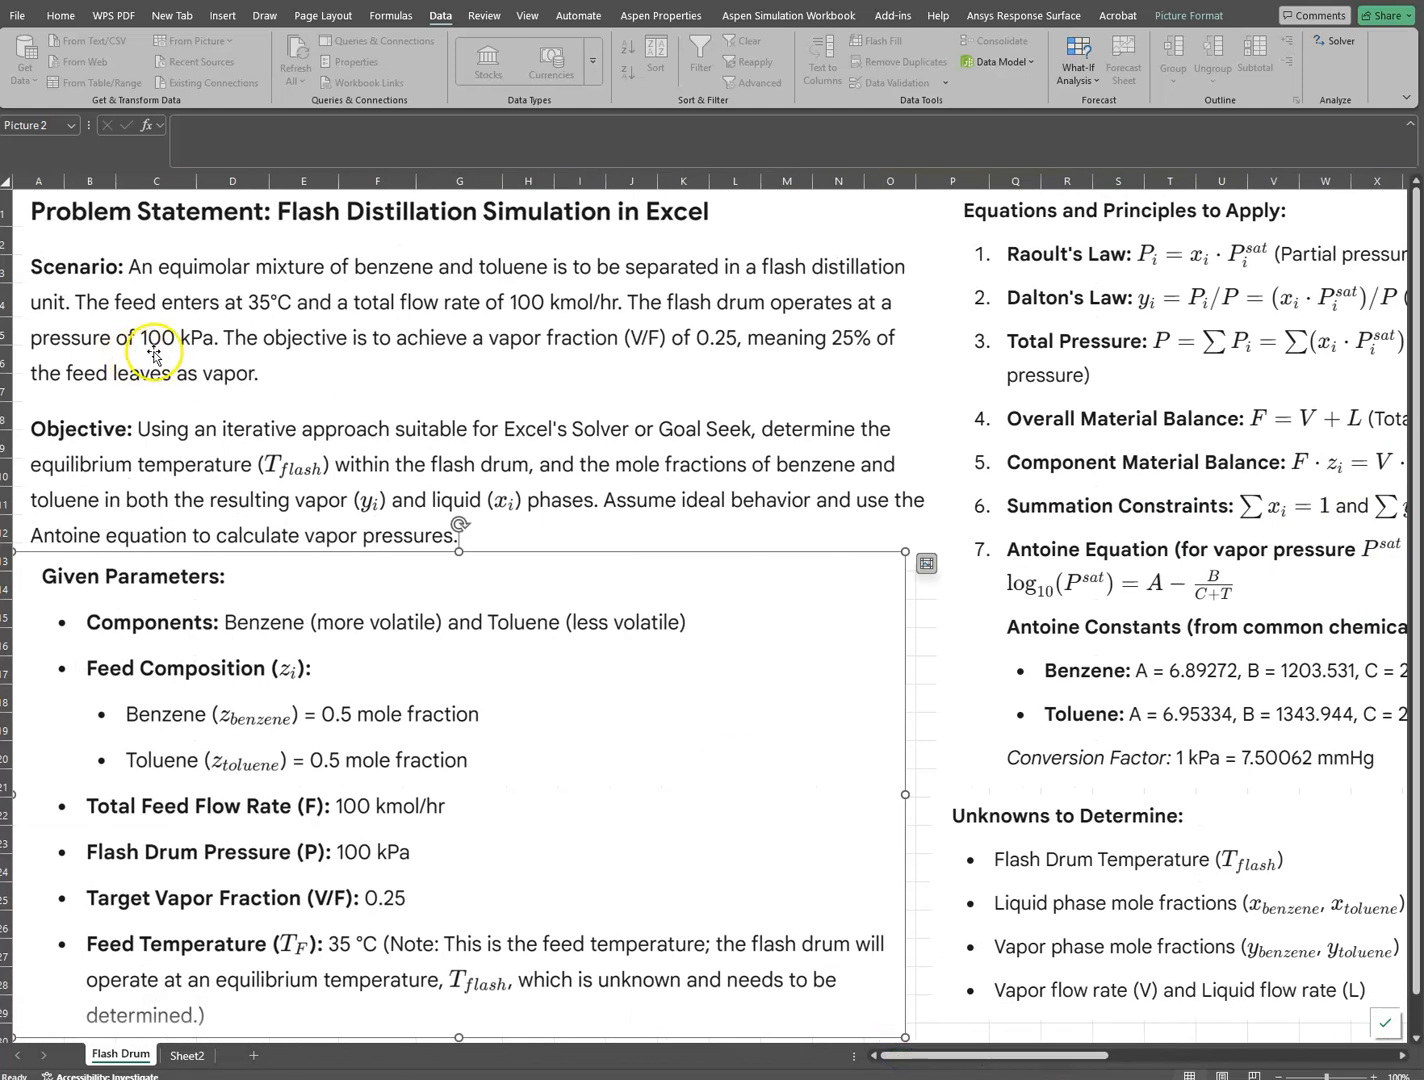
drag(992, 1057, 1109, 1060)
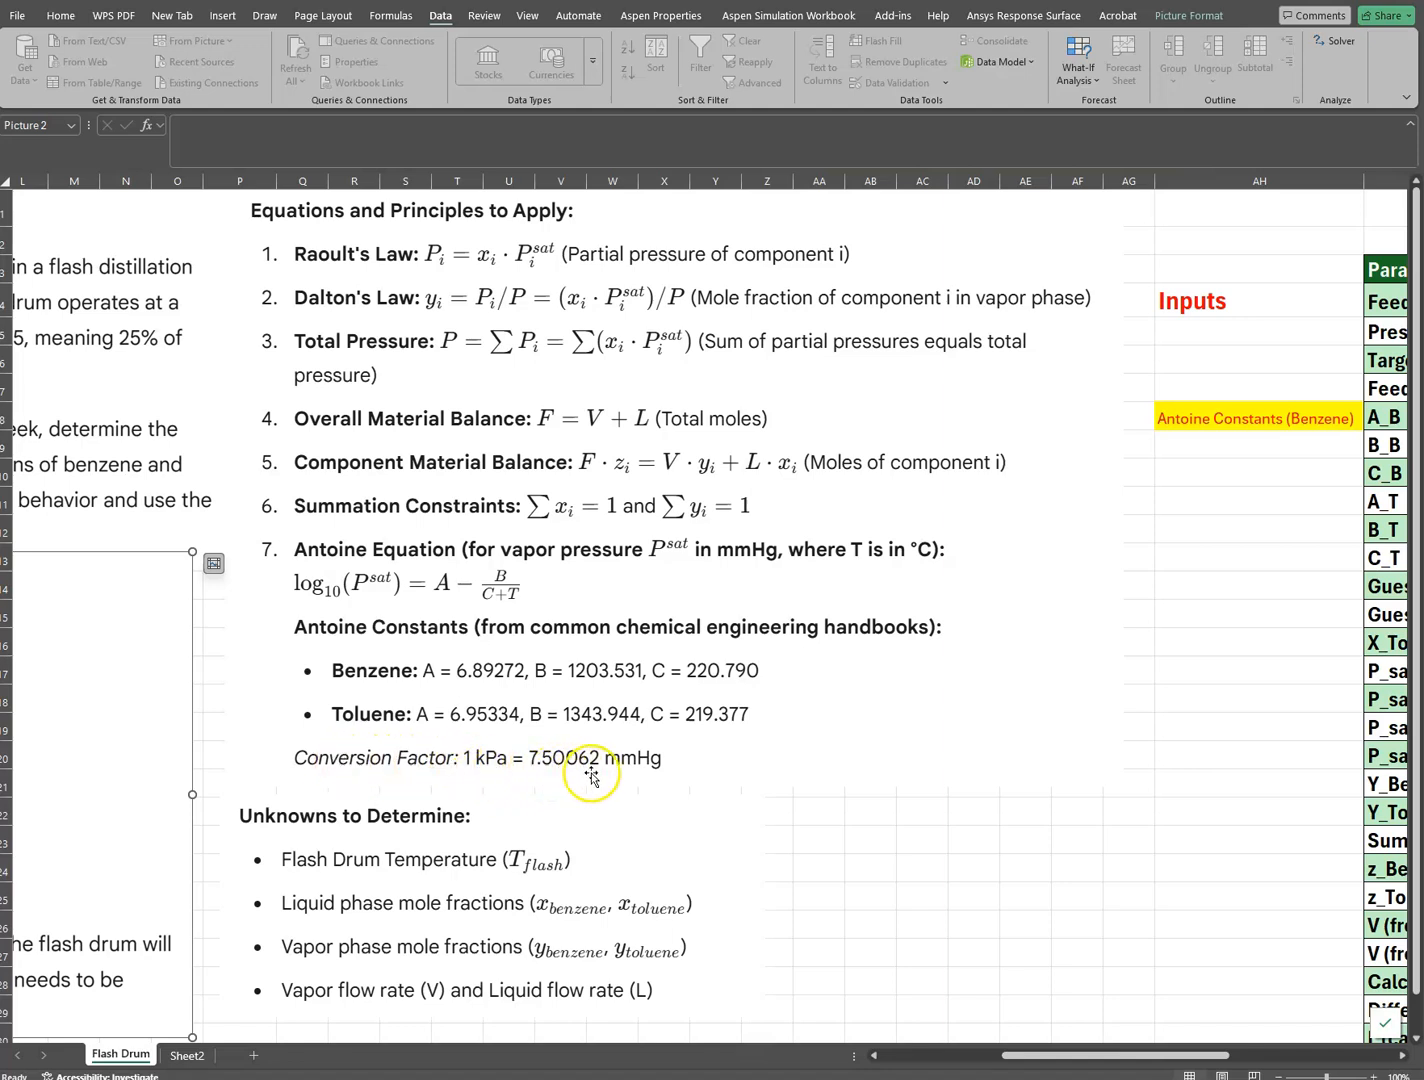
Examine the benzene and toluene Antoine constants in the Excel Solver parameter table, leaving the cells in place
drag(1104, 1055, 1263, 1058)
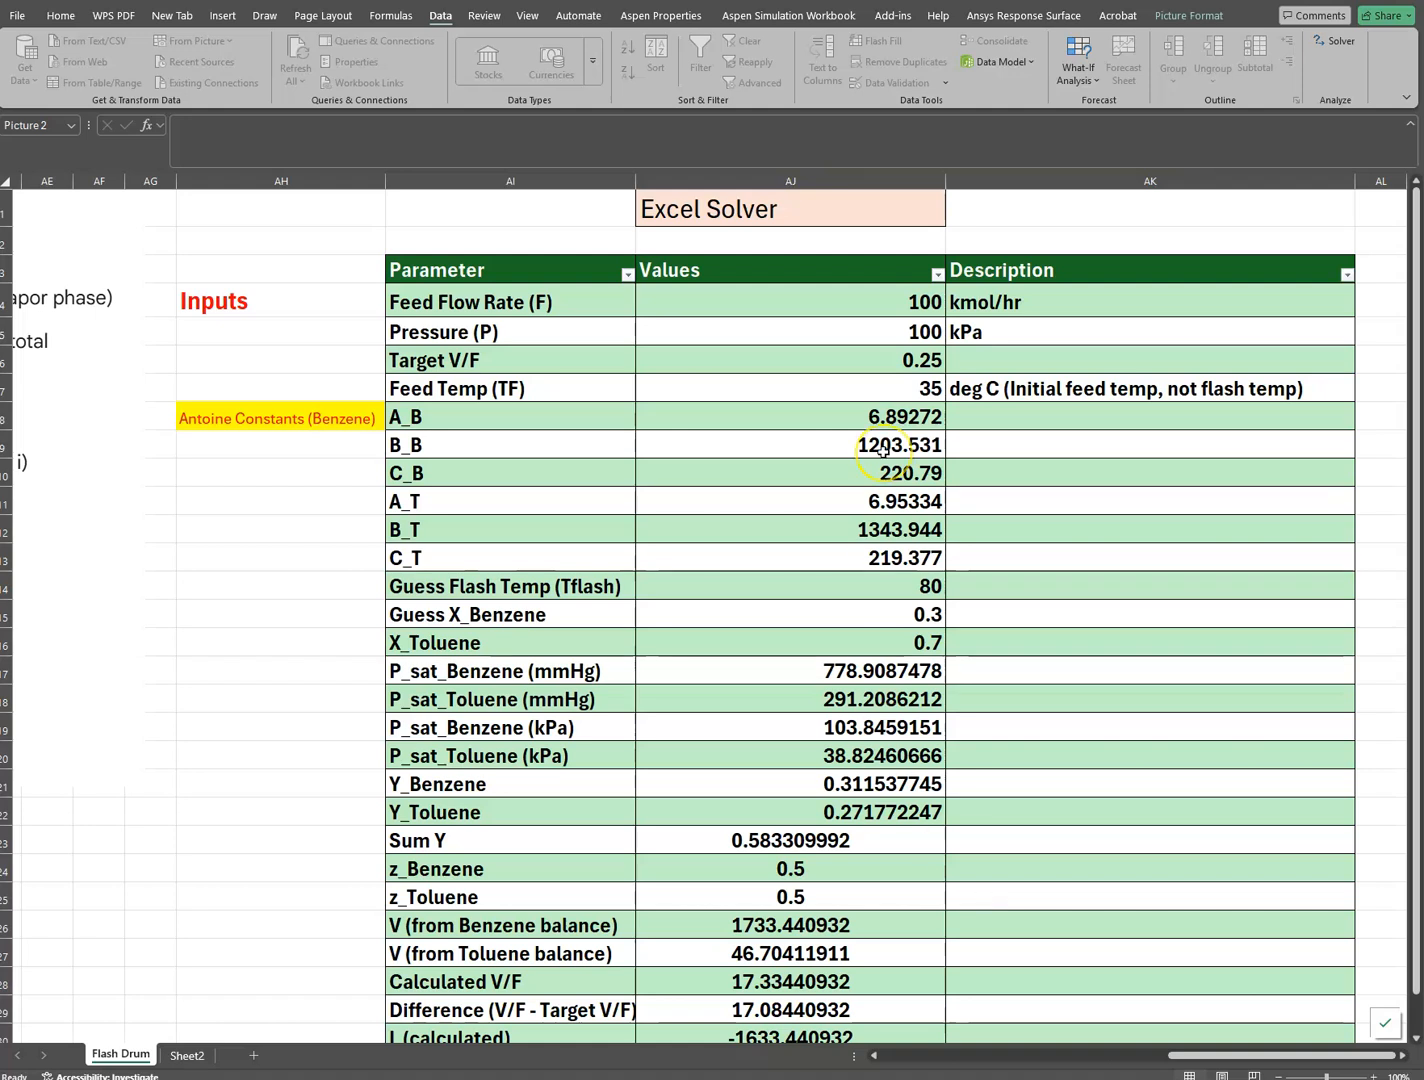
click(810, 403)
drag(405, 420, 420, 480)
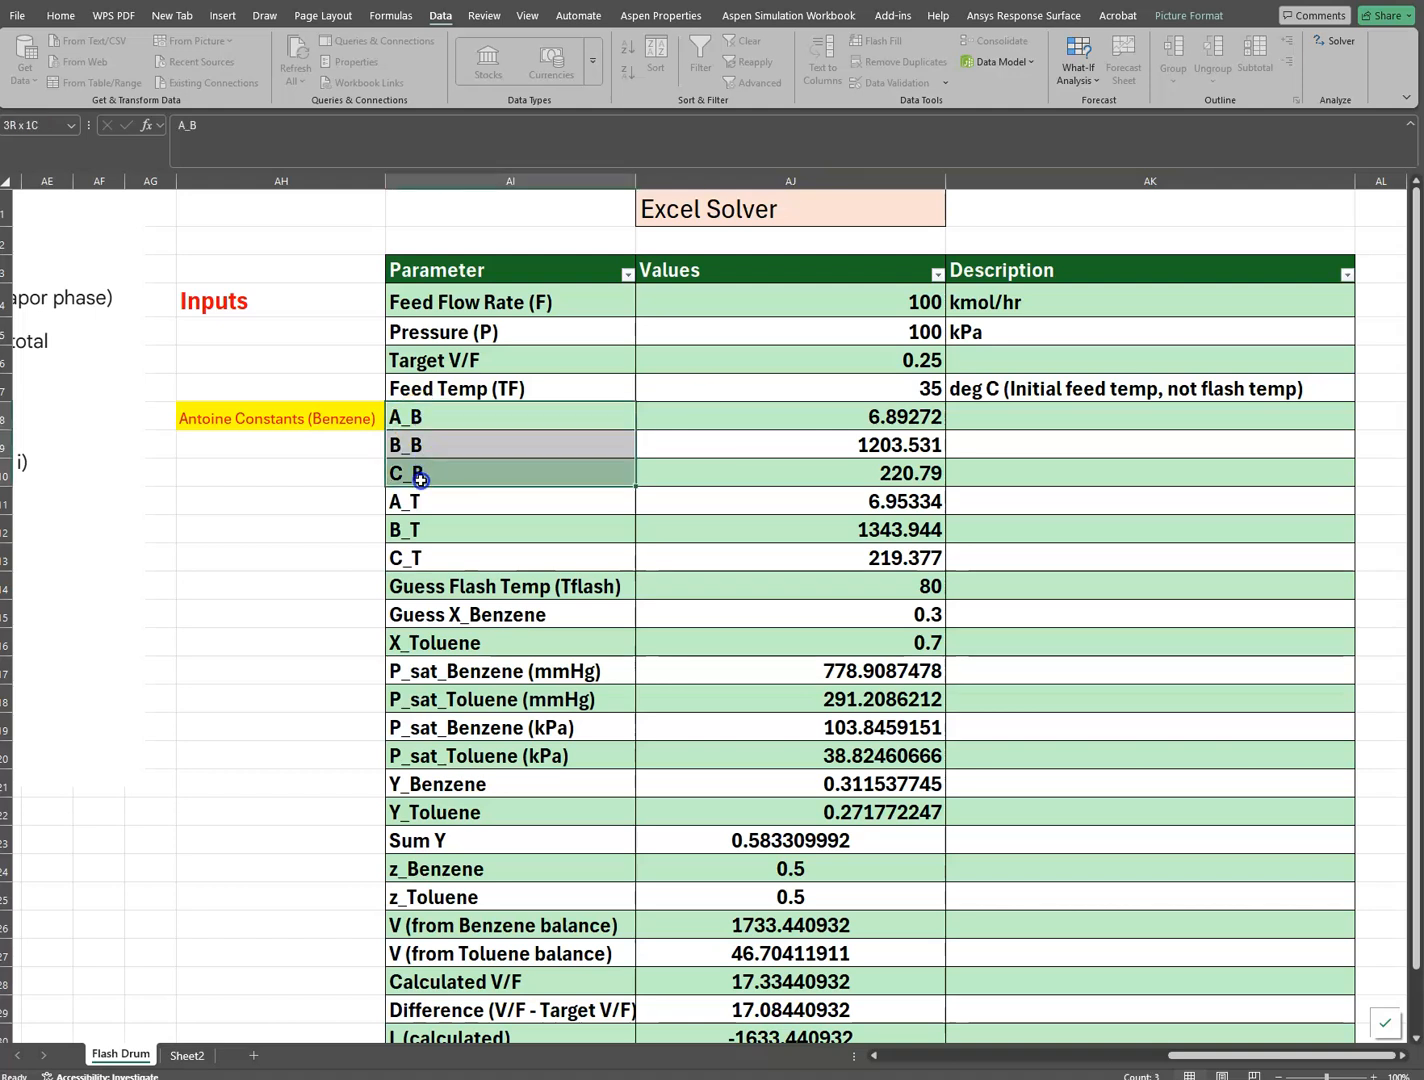
drag(405, 499, 772, 549)
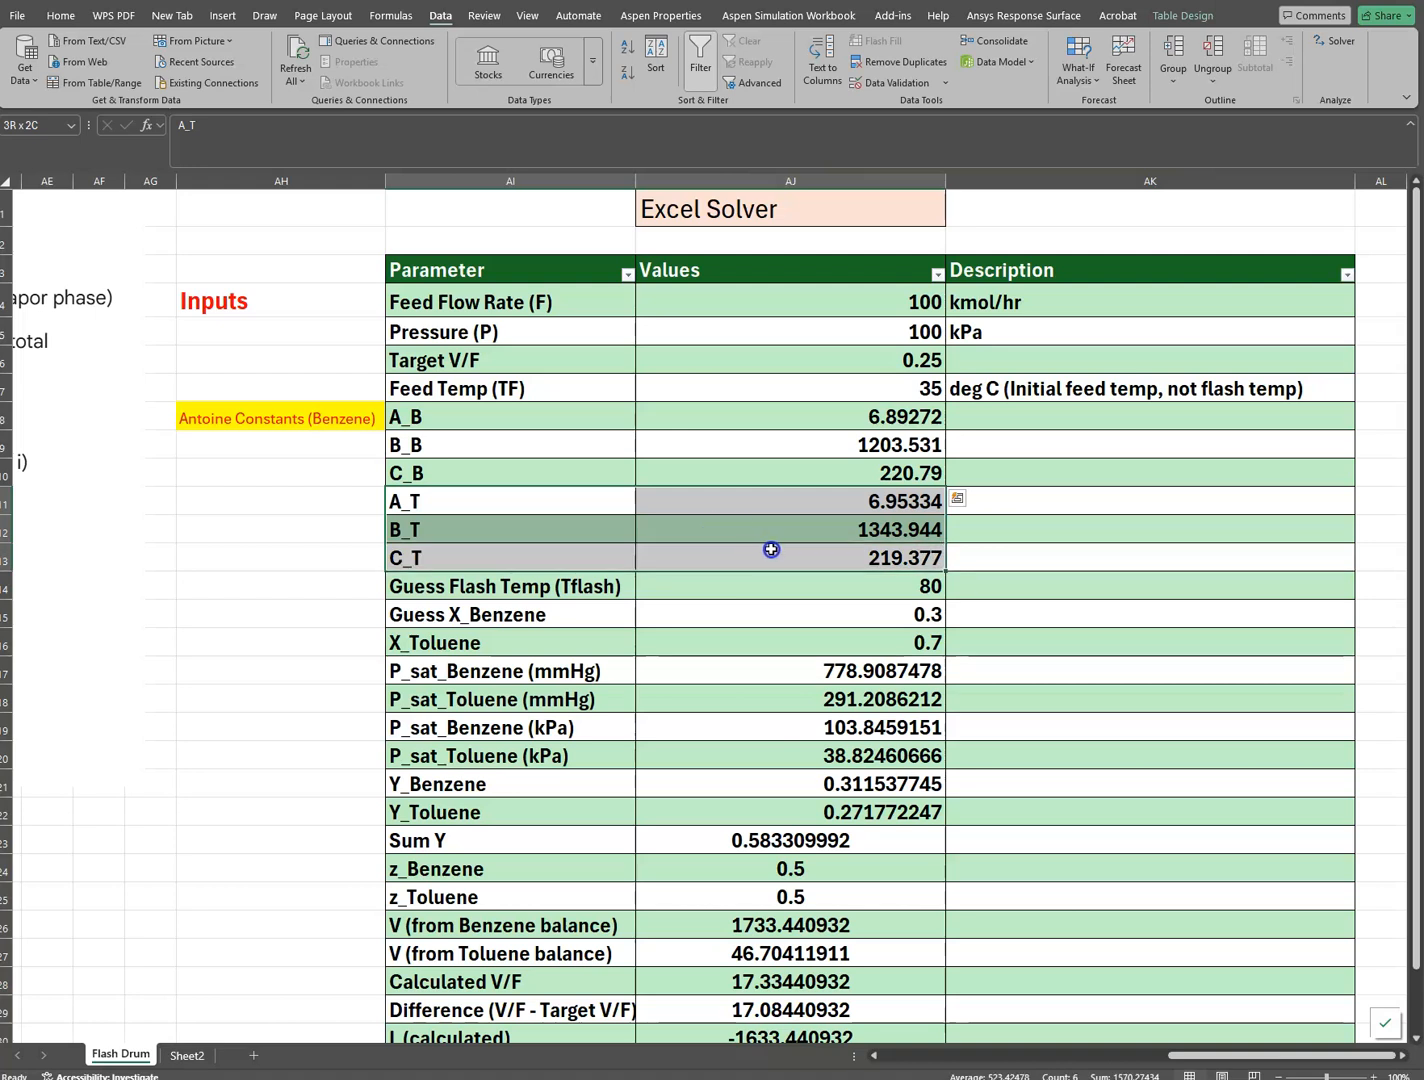
drag(525, 565, 519, 592)
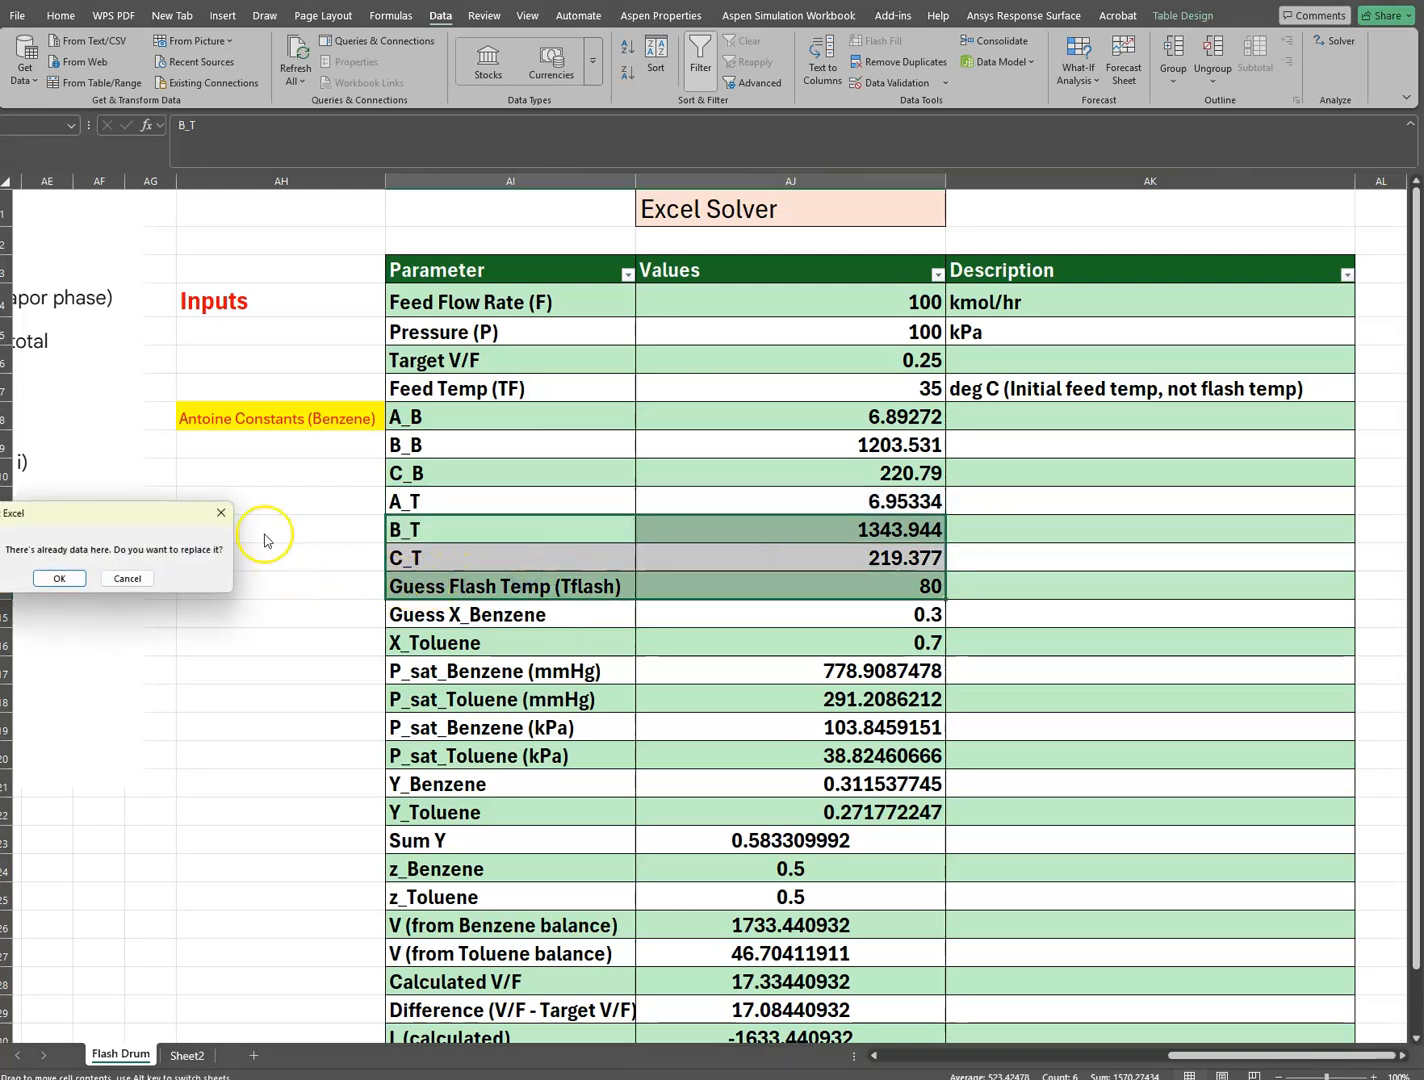
click(221, 517)
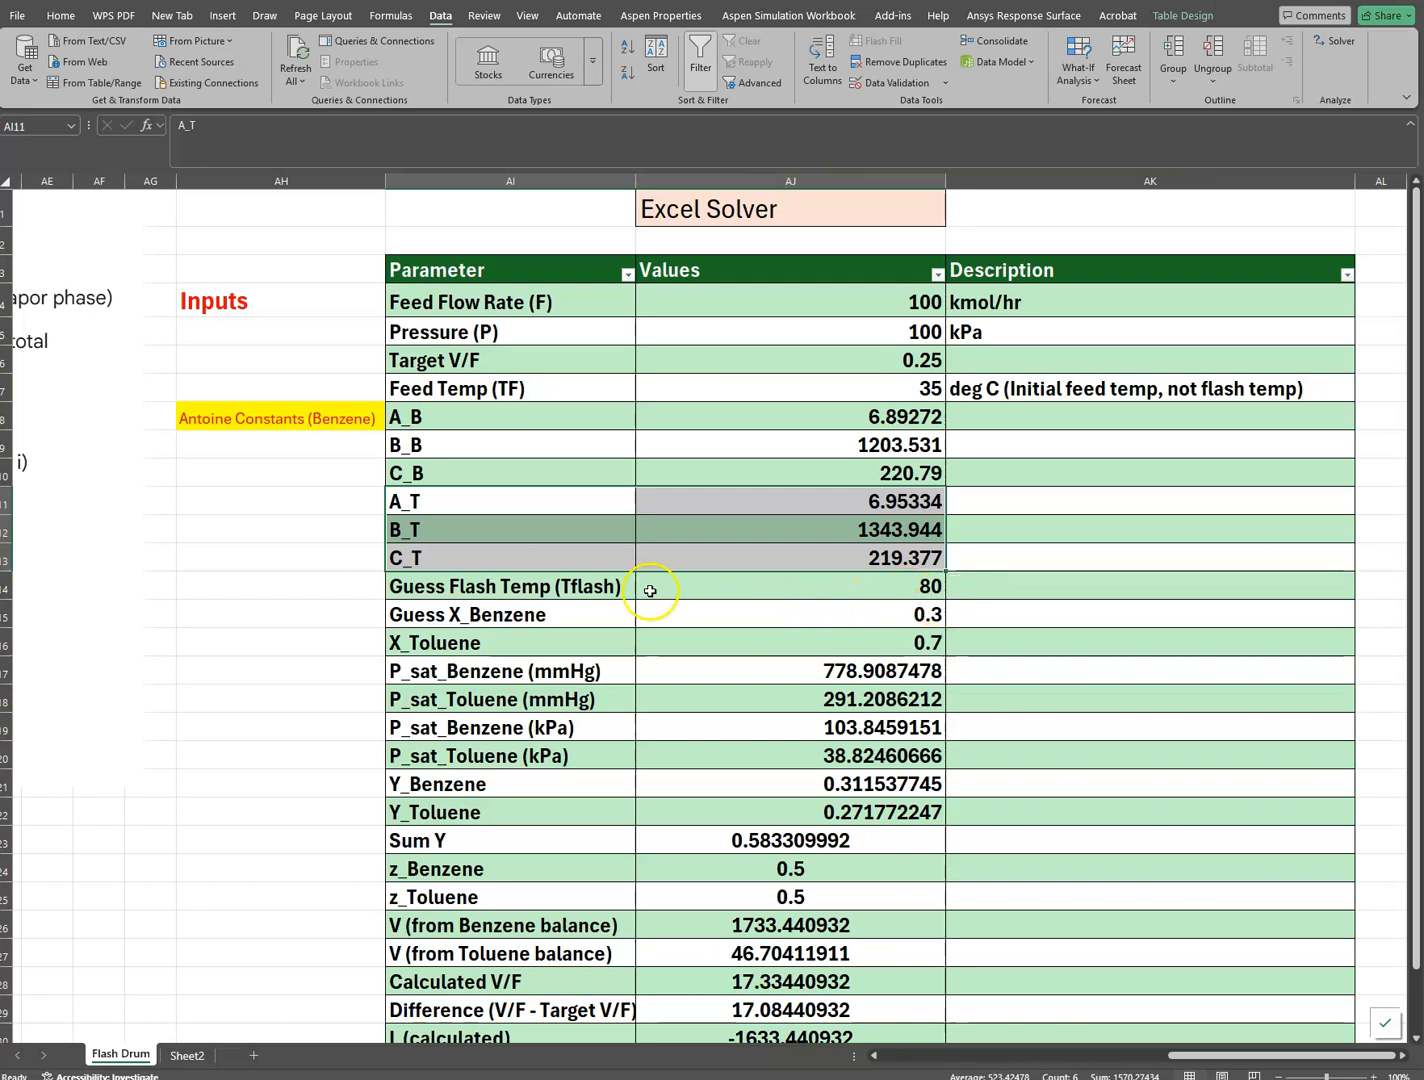
click(1053, 556)
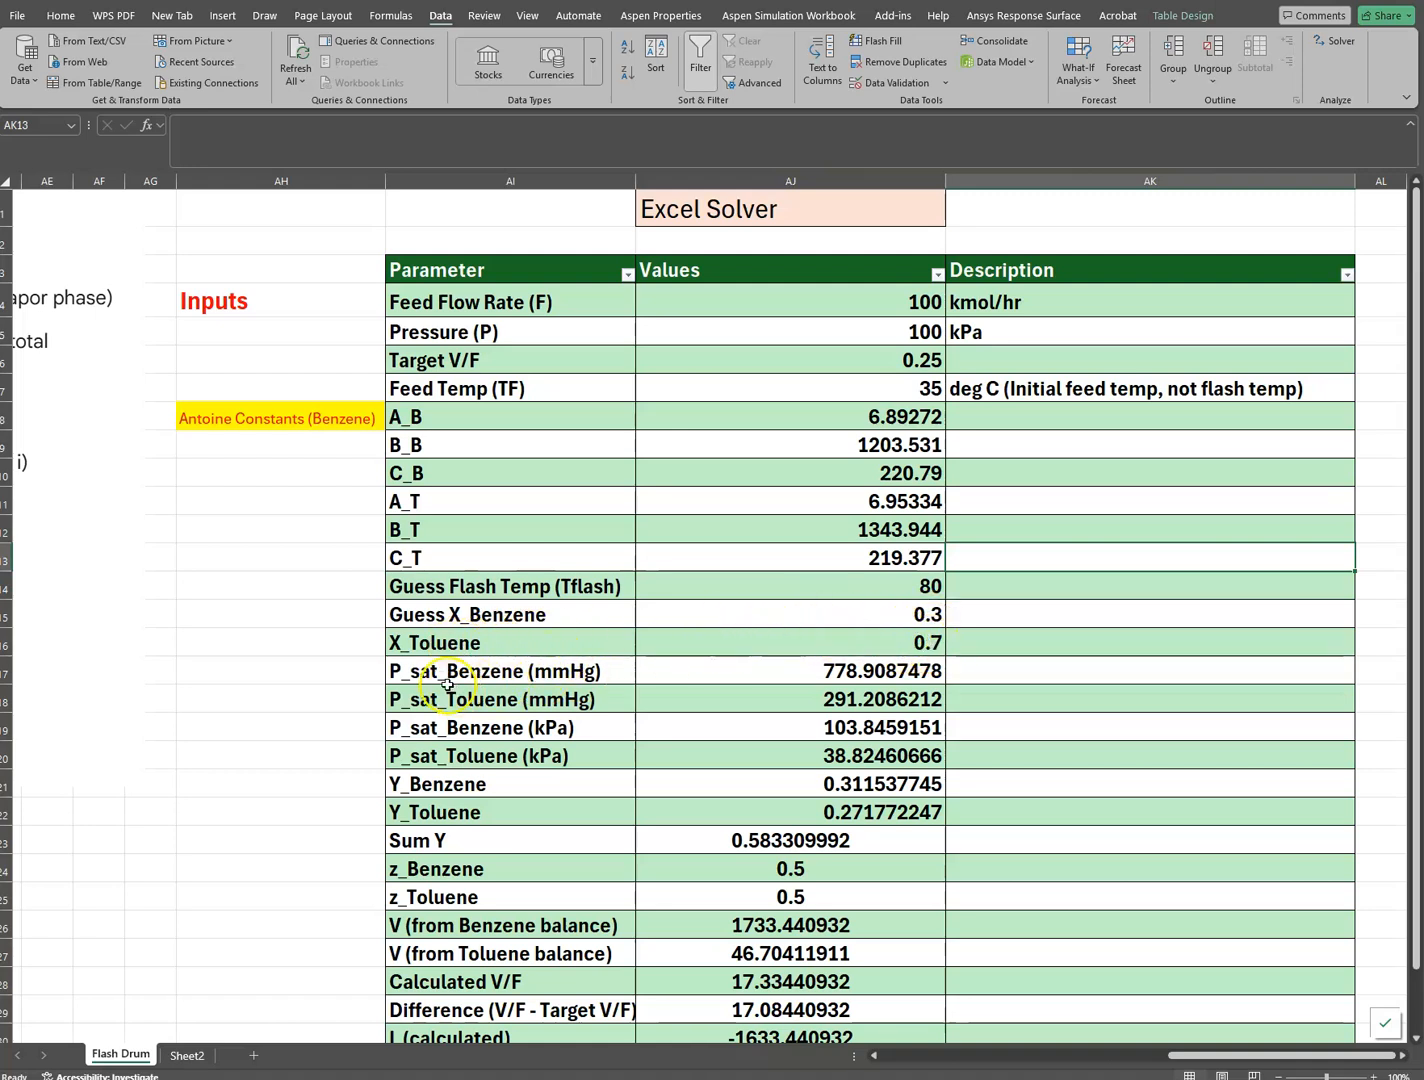
Inspect the P_sat_Benzene (mmHg) formula in AJ17 and compare it with the Antoine equation
double_click(845, 670)
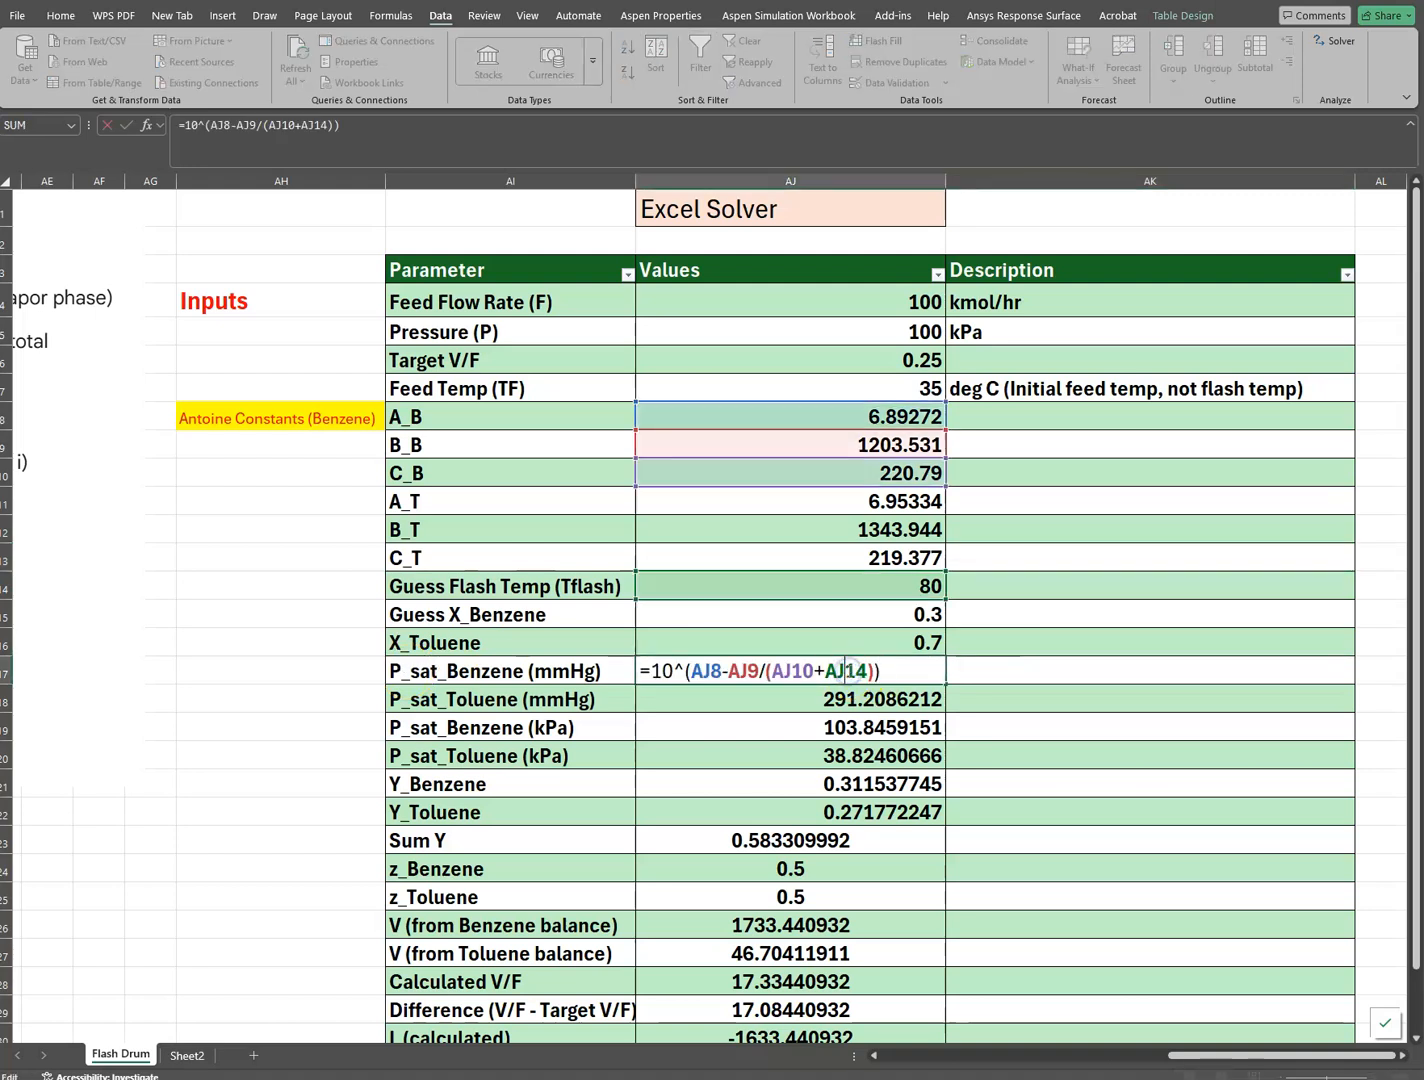
drag(1176, 1063, 1030, 1061)
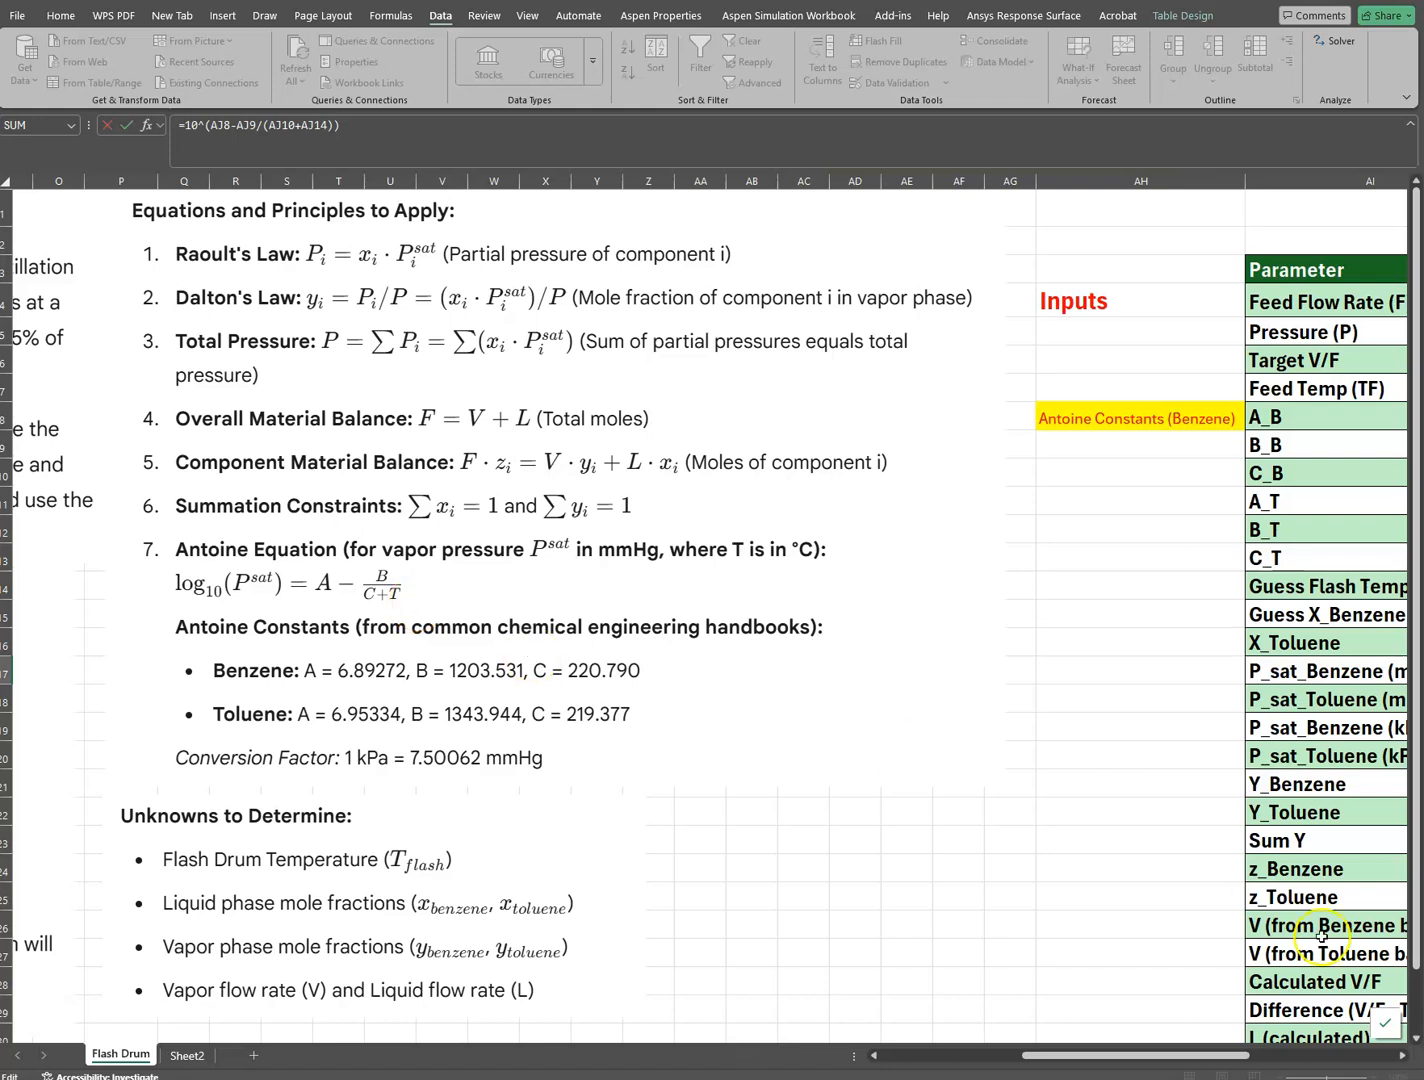
drag(1180, 1053, 1317, 1047)
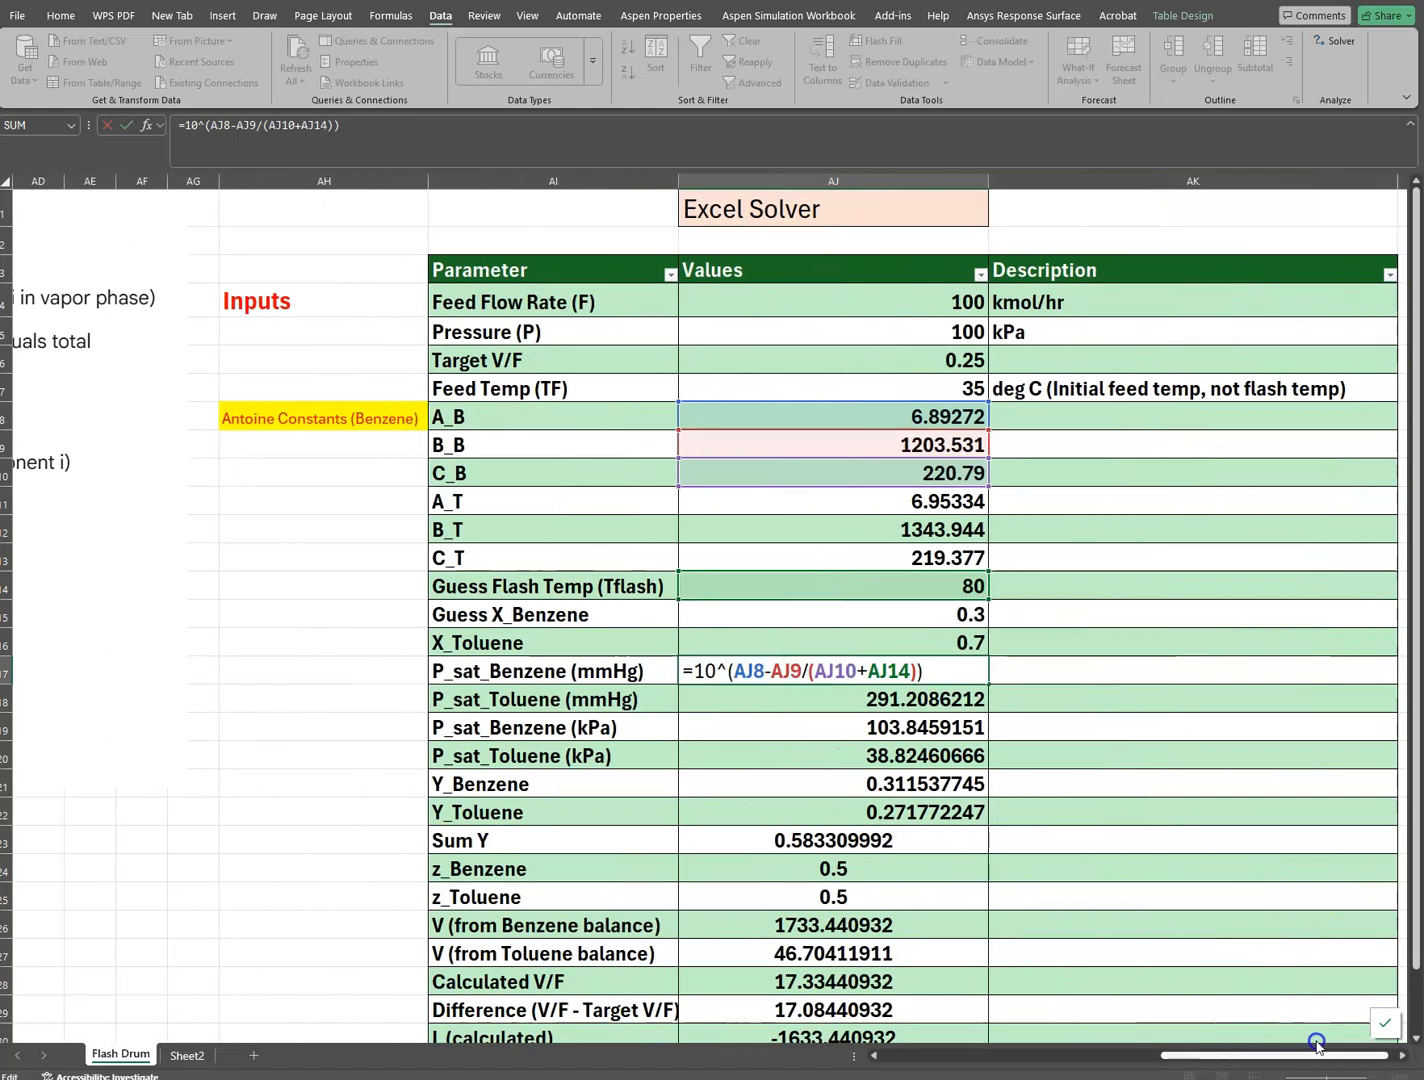
click(386, 133)
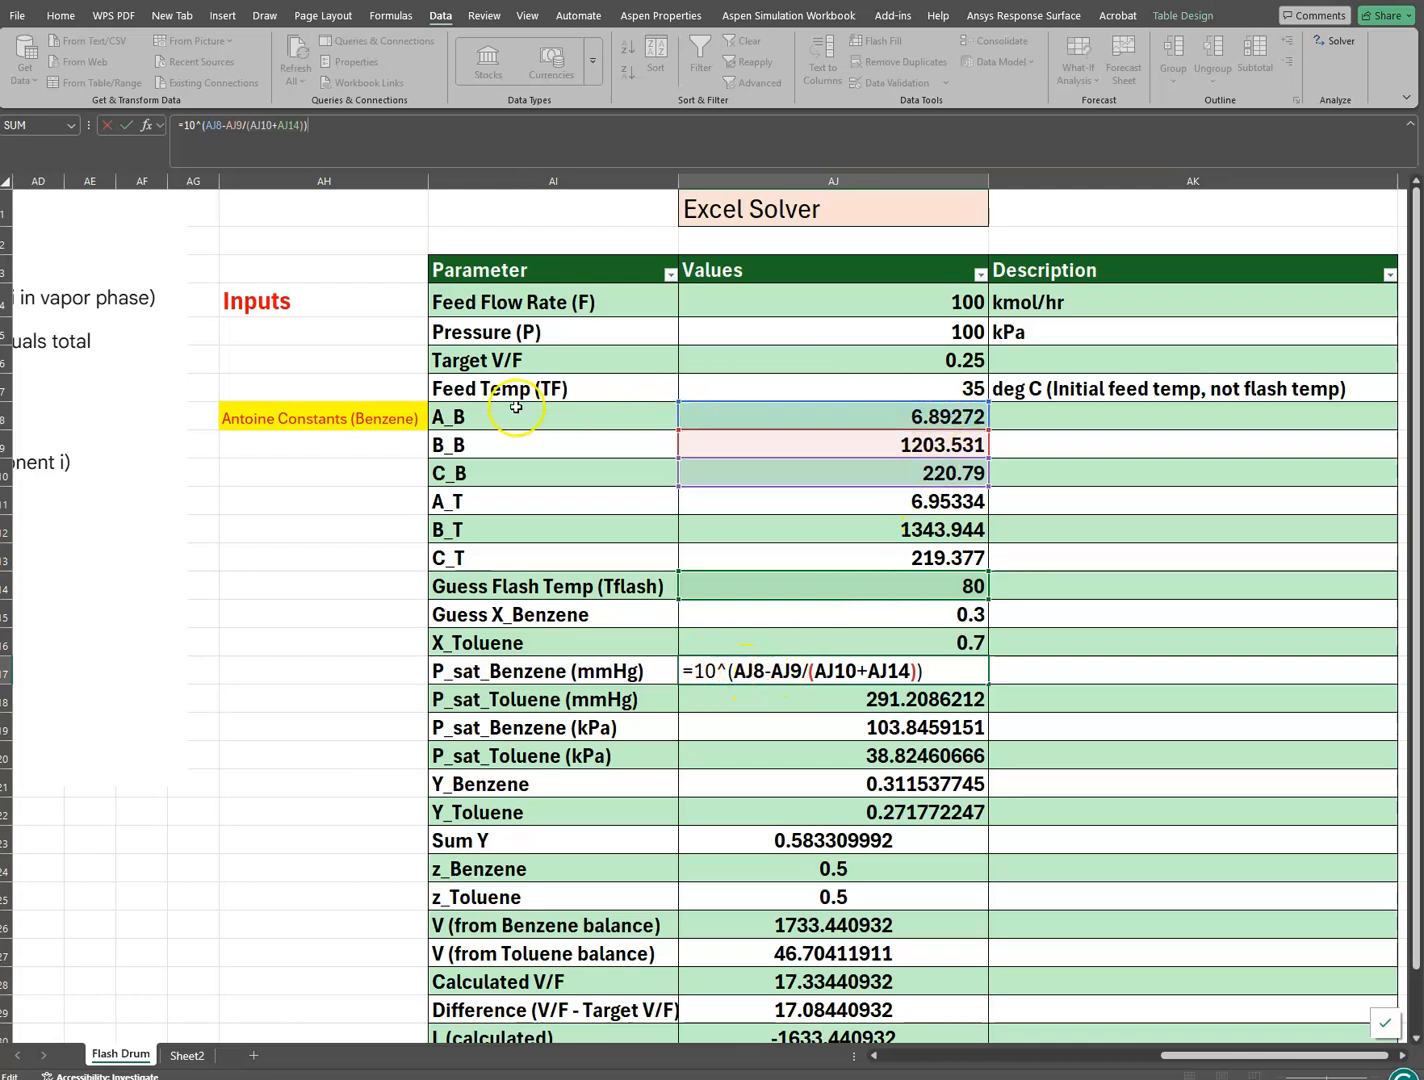
click(946, 678)
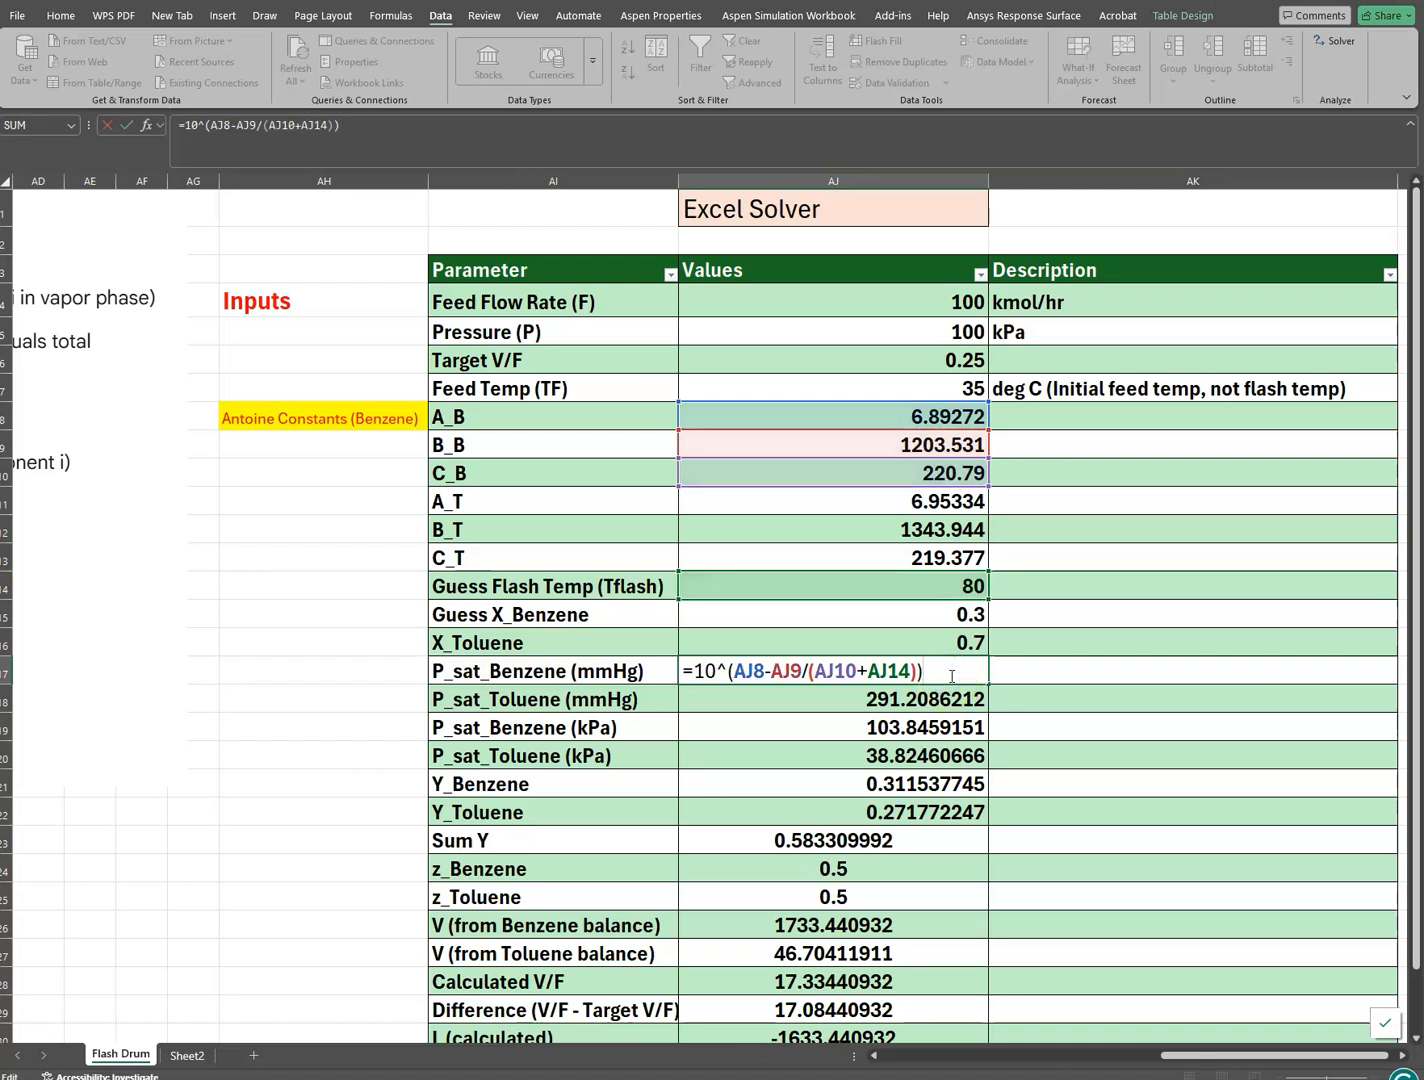
key(Return)
Inspect the P_sat_Toluene (mmHg) formula in AJ18 and the toluene constants it references
click(456, 712)
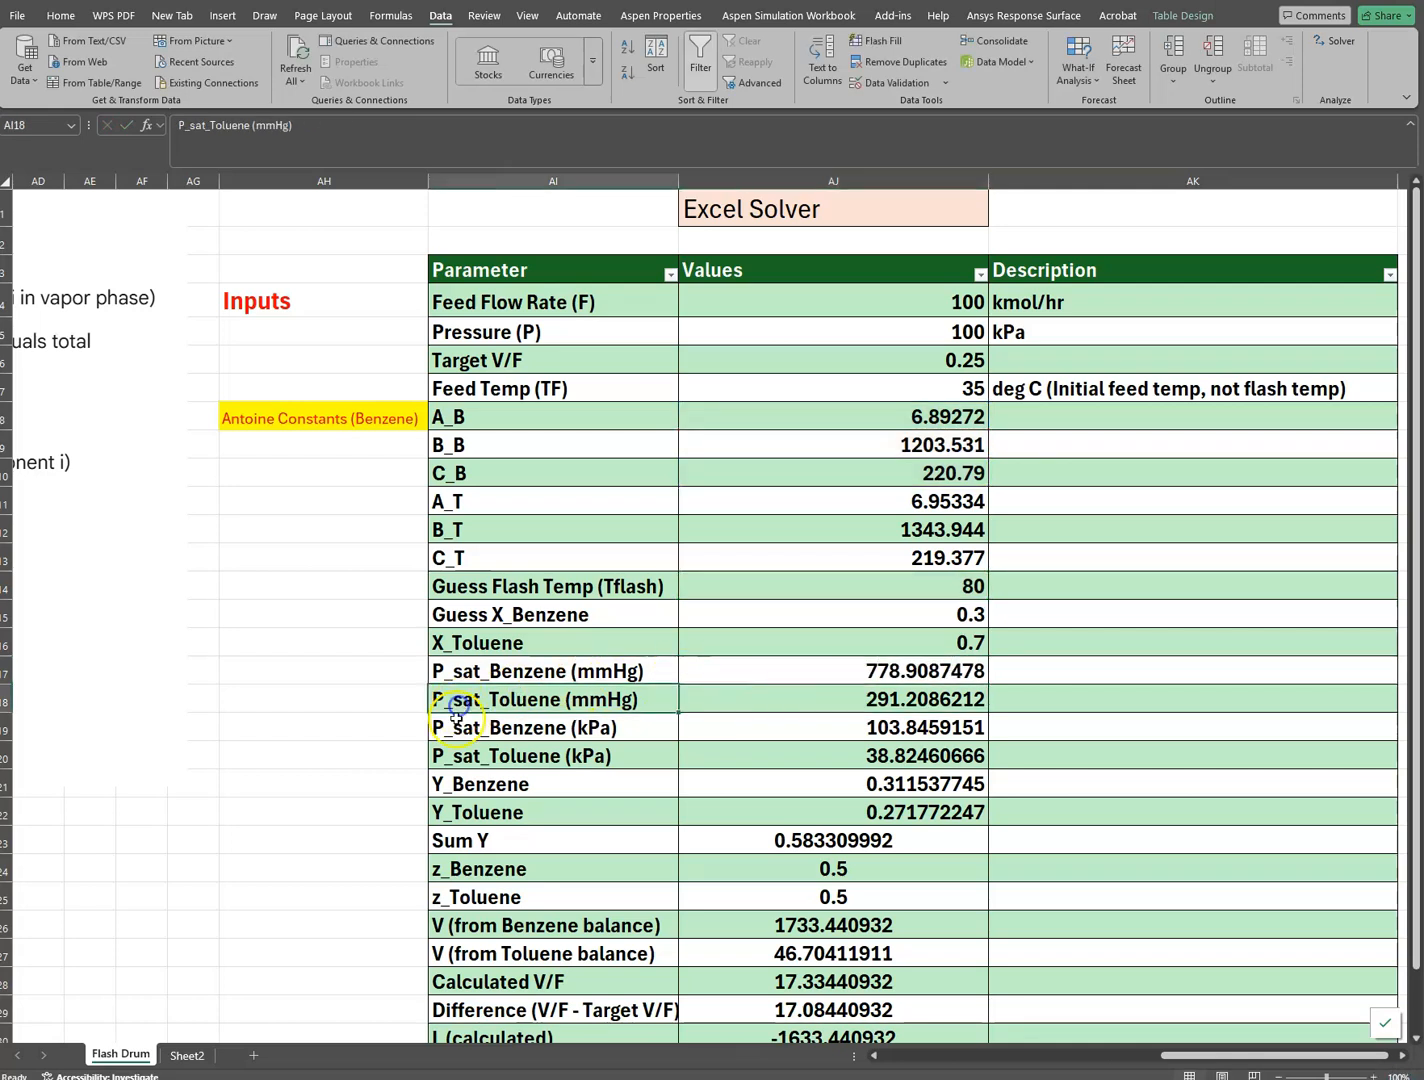
click(766, 703)
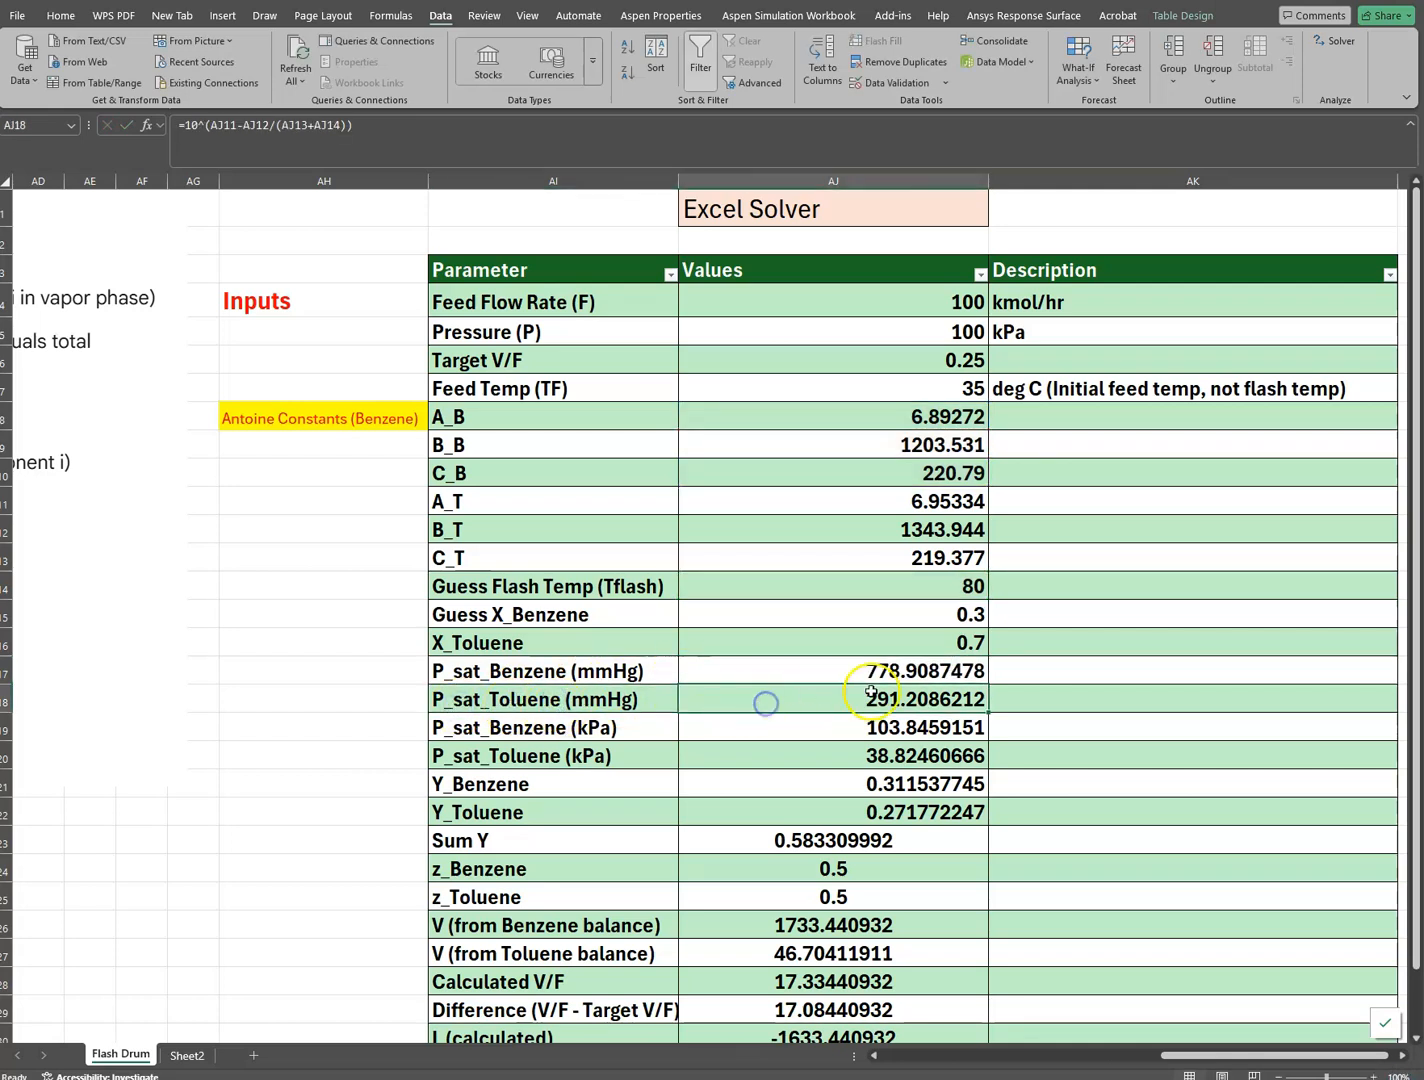
double_click(838, 699)
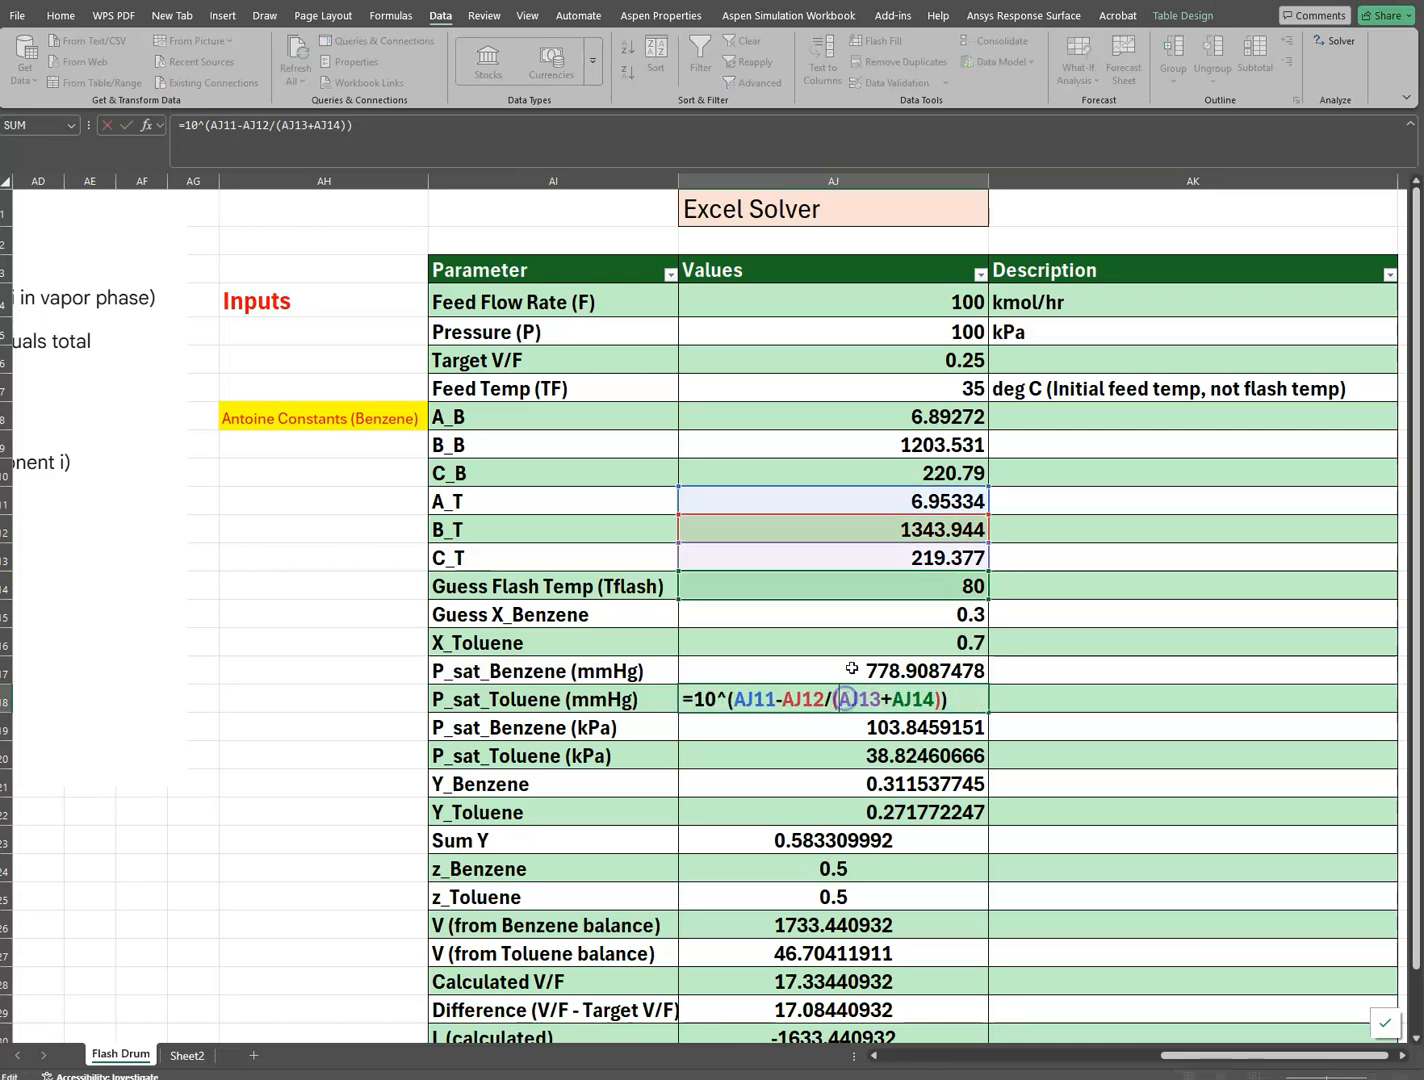
click(846, 687)
key(Return)
Inspect the P_sat_Benzene (kPa) and P_sat_Toluene (kPa) unit conversion formulas in AJ19 and AJ20
double_click(768, 731)
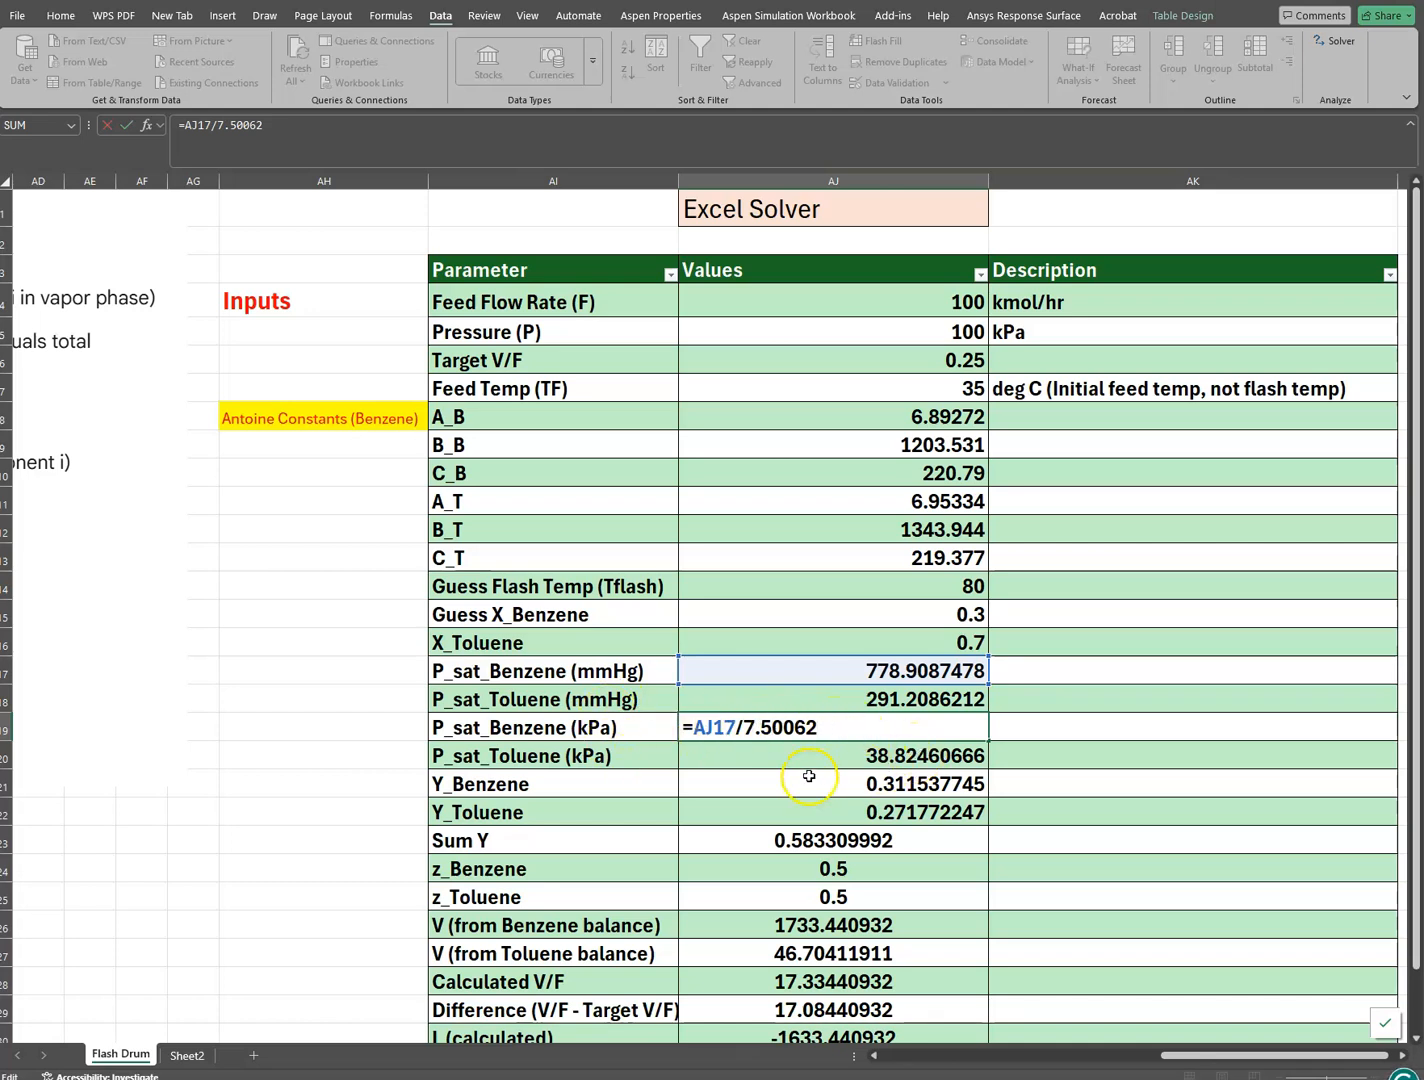
key(Return)
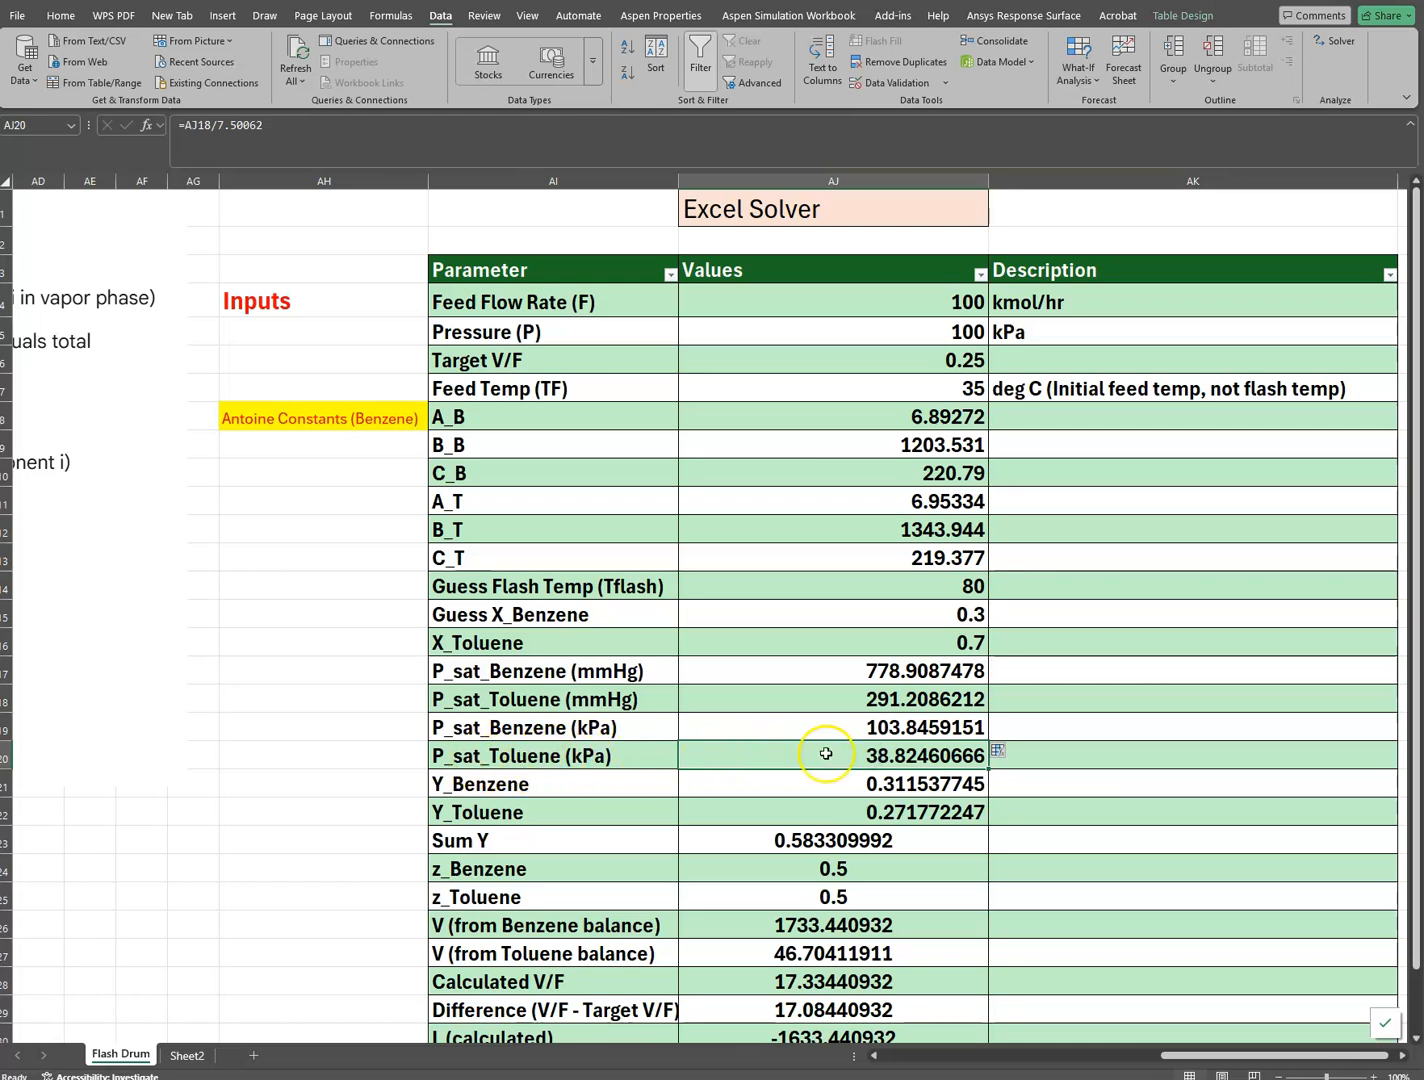
click(1094, 750)
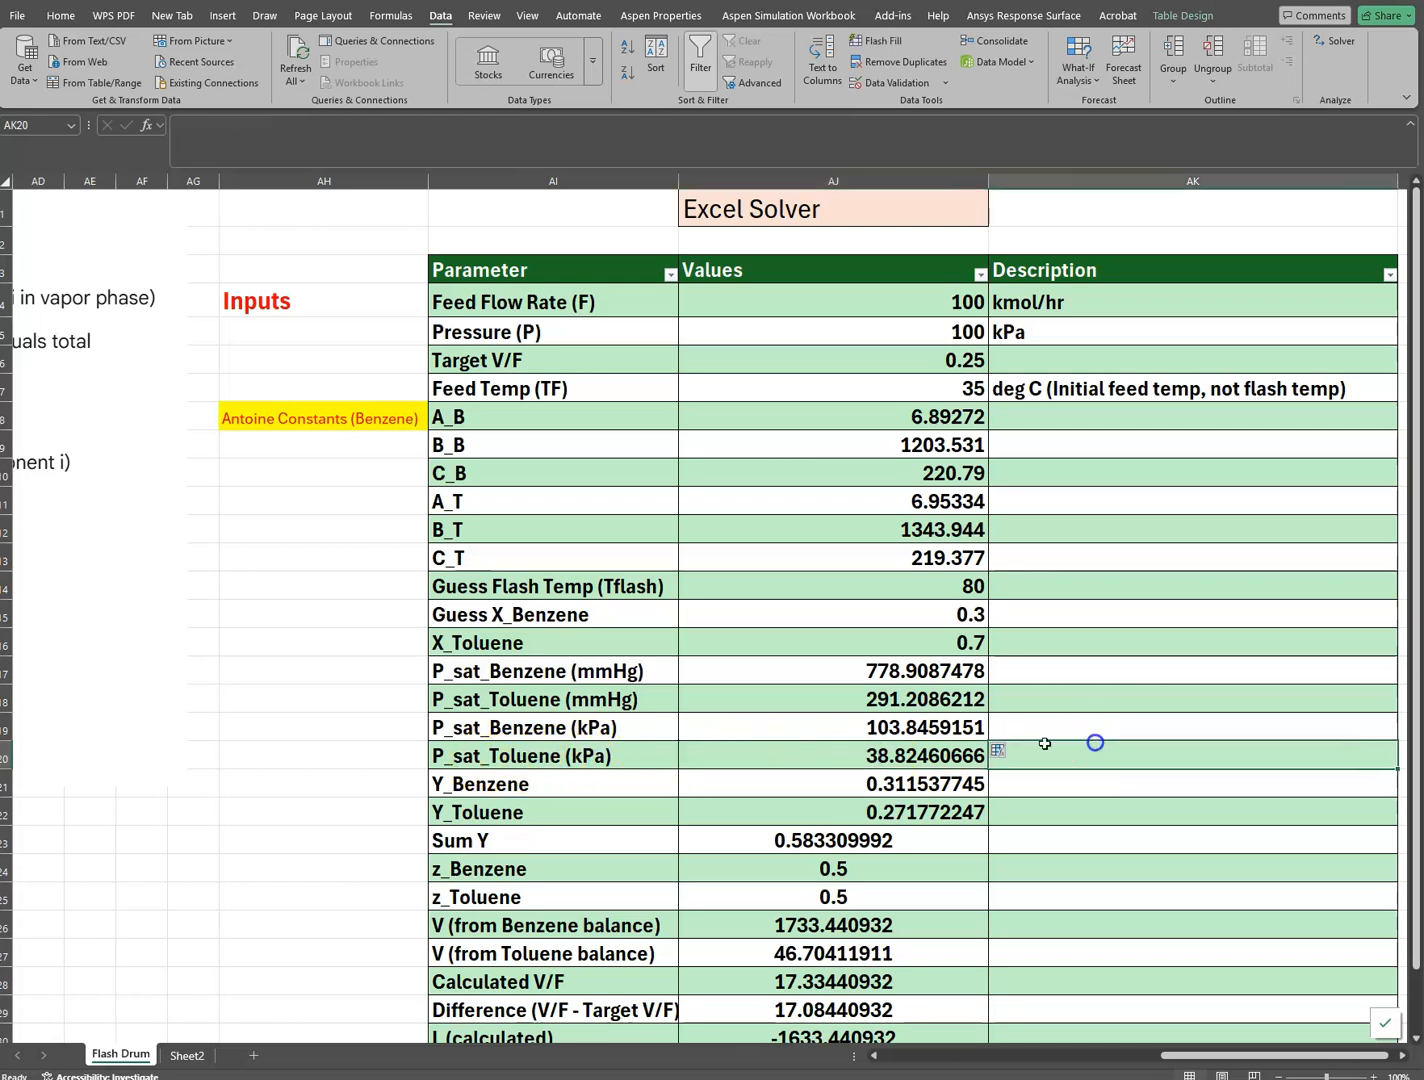
Compare Dalton's law with the Y_Benzene and Y_Toluene formulas in AJ21 and AJ22, checking the cells they reference
drag(1172, 1058, 1049, 1058)
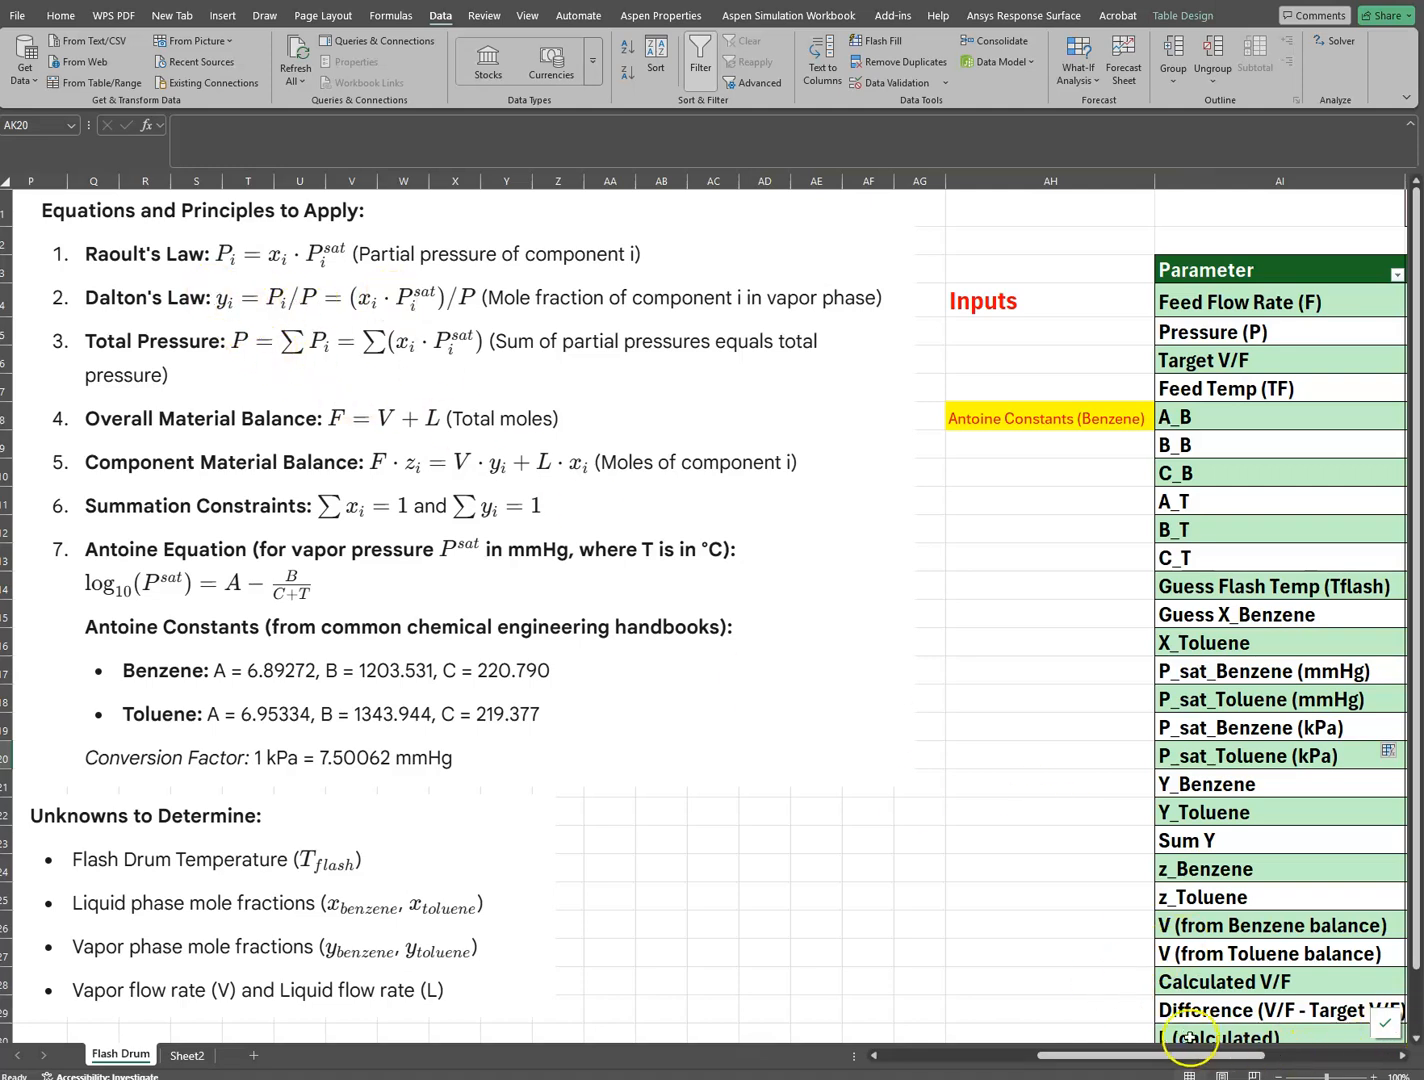
drag(1172, 1057, 1280, 1060)
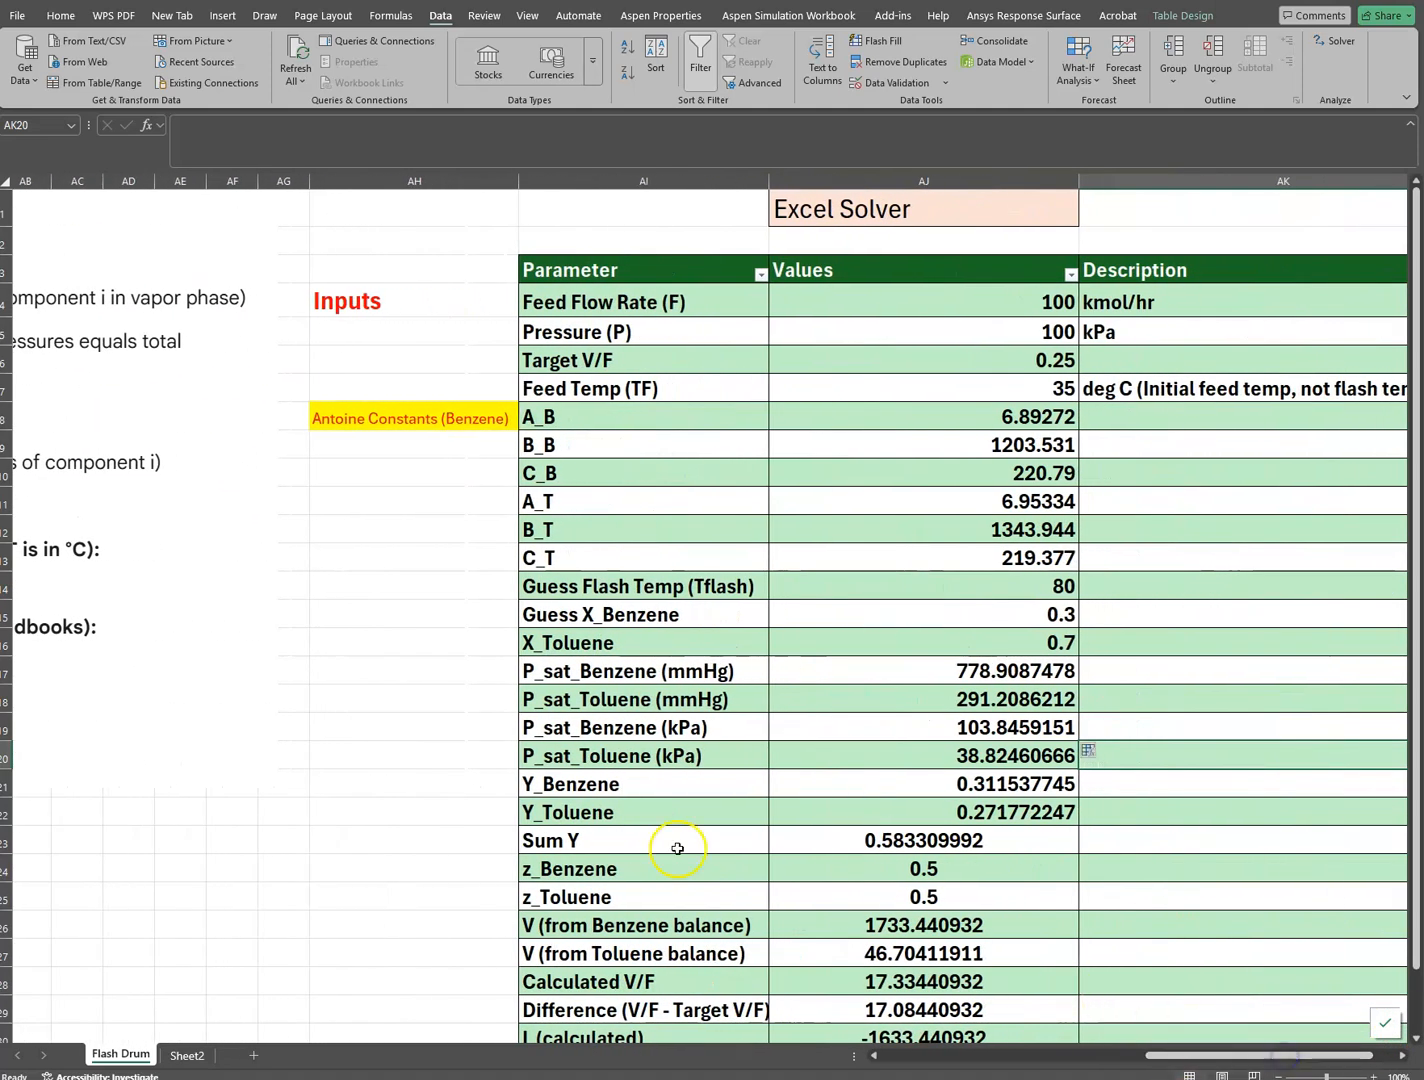
click(535, 787)
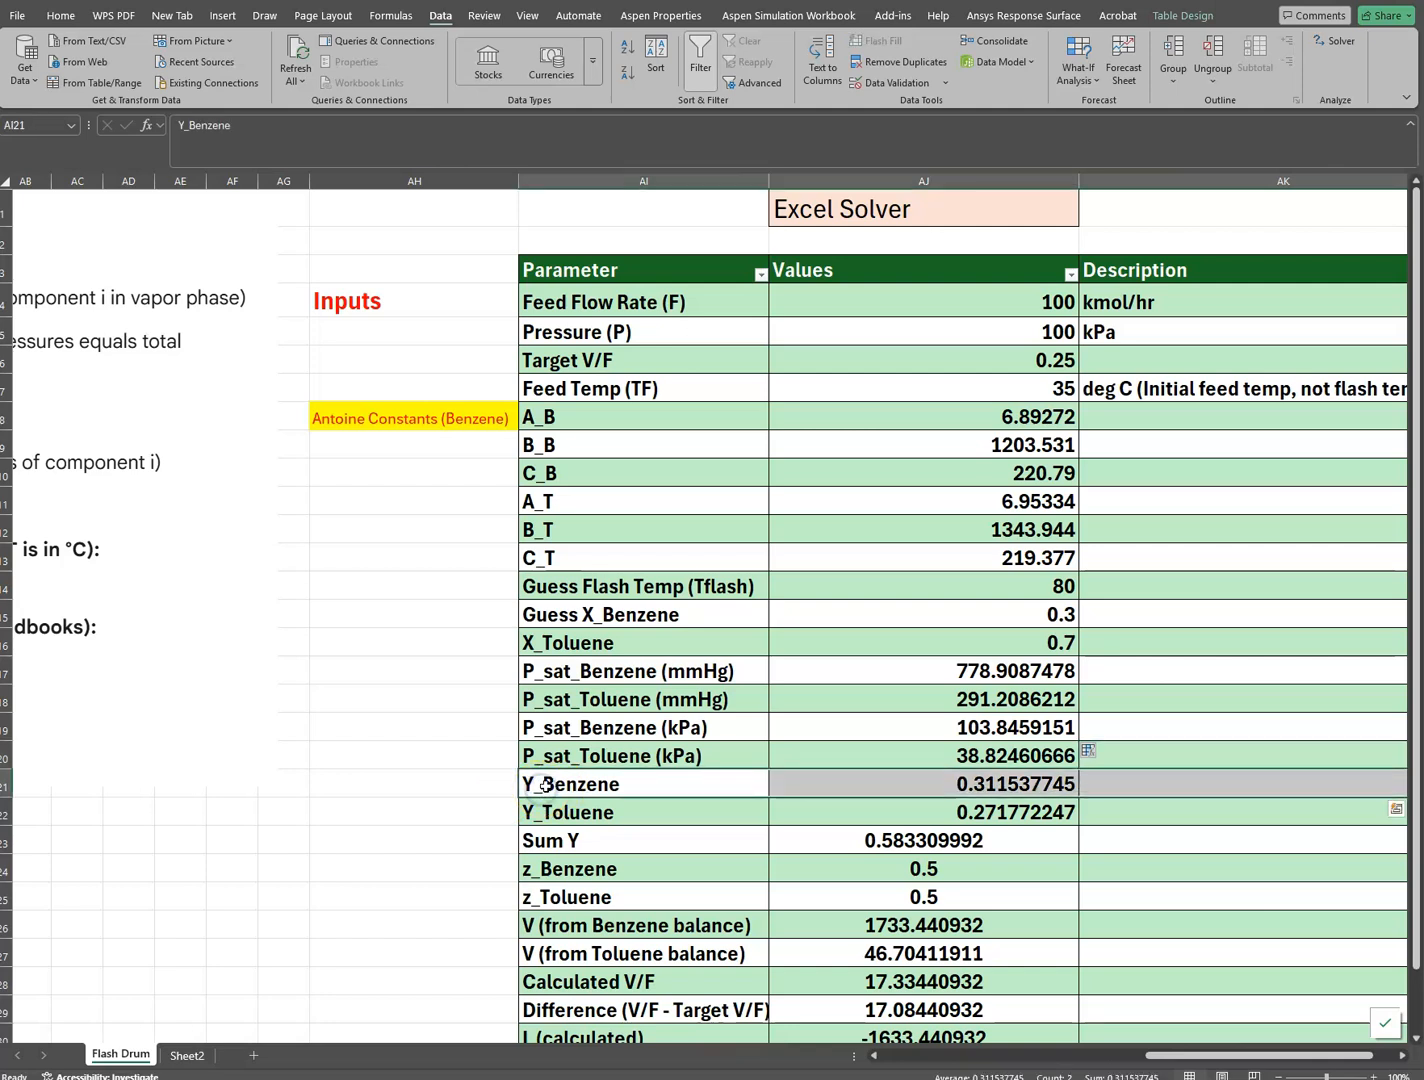
double_click(1008, 787)
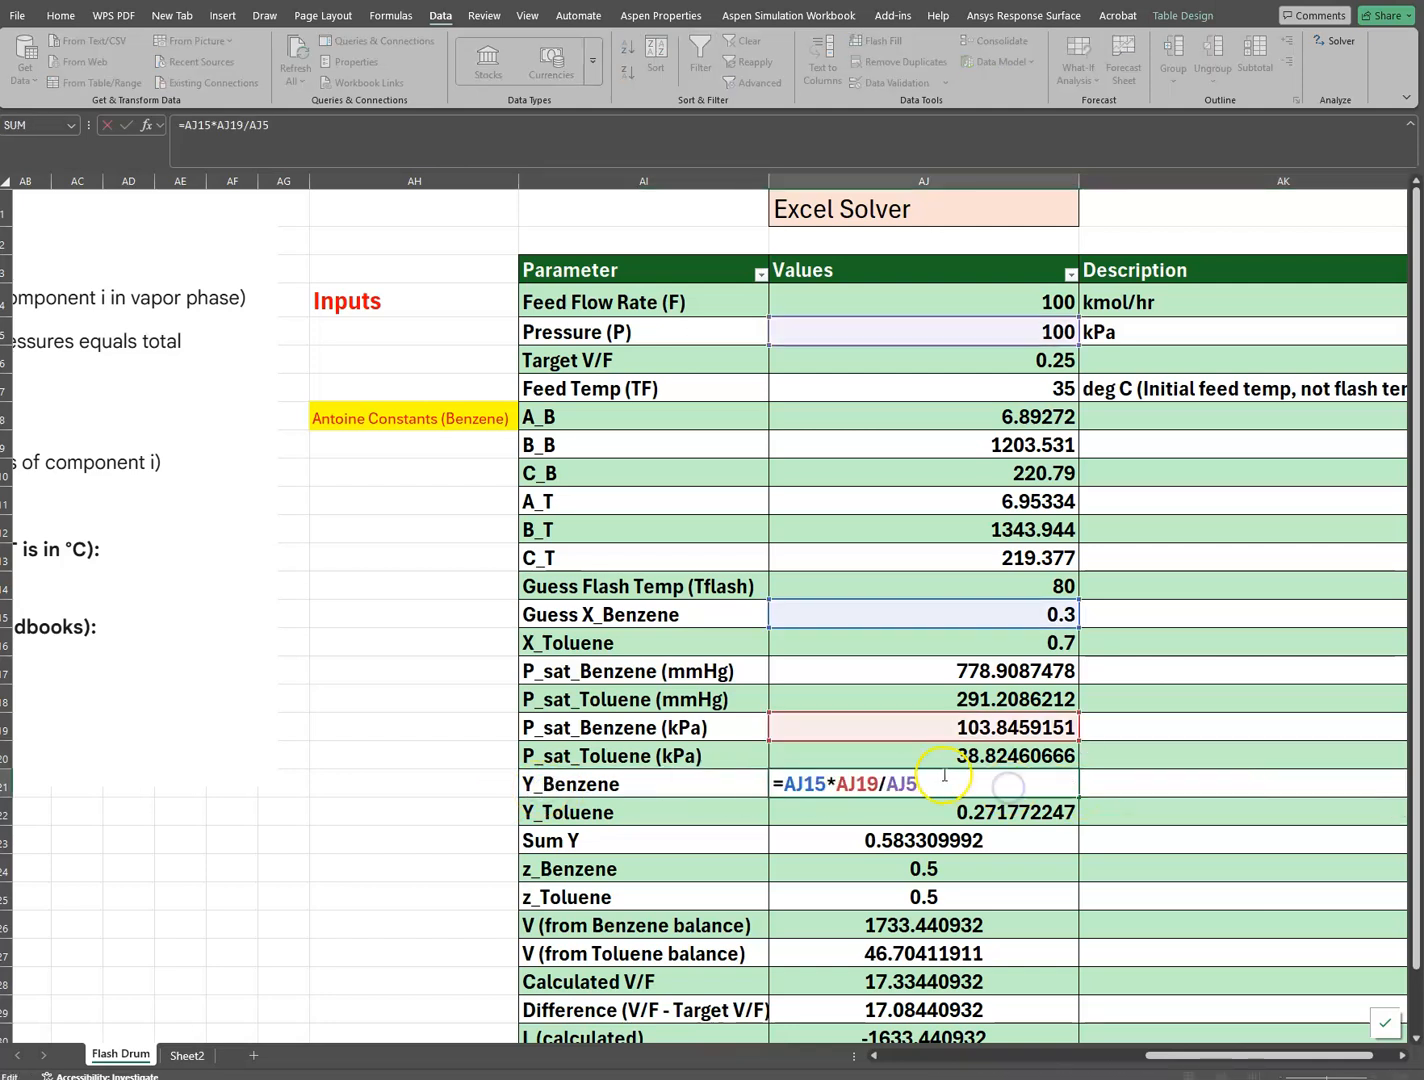
click(301, 130)
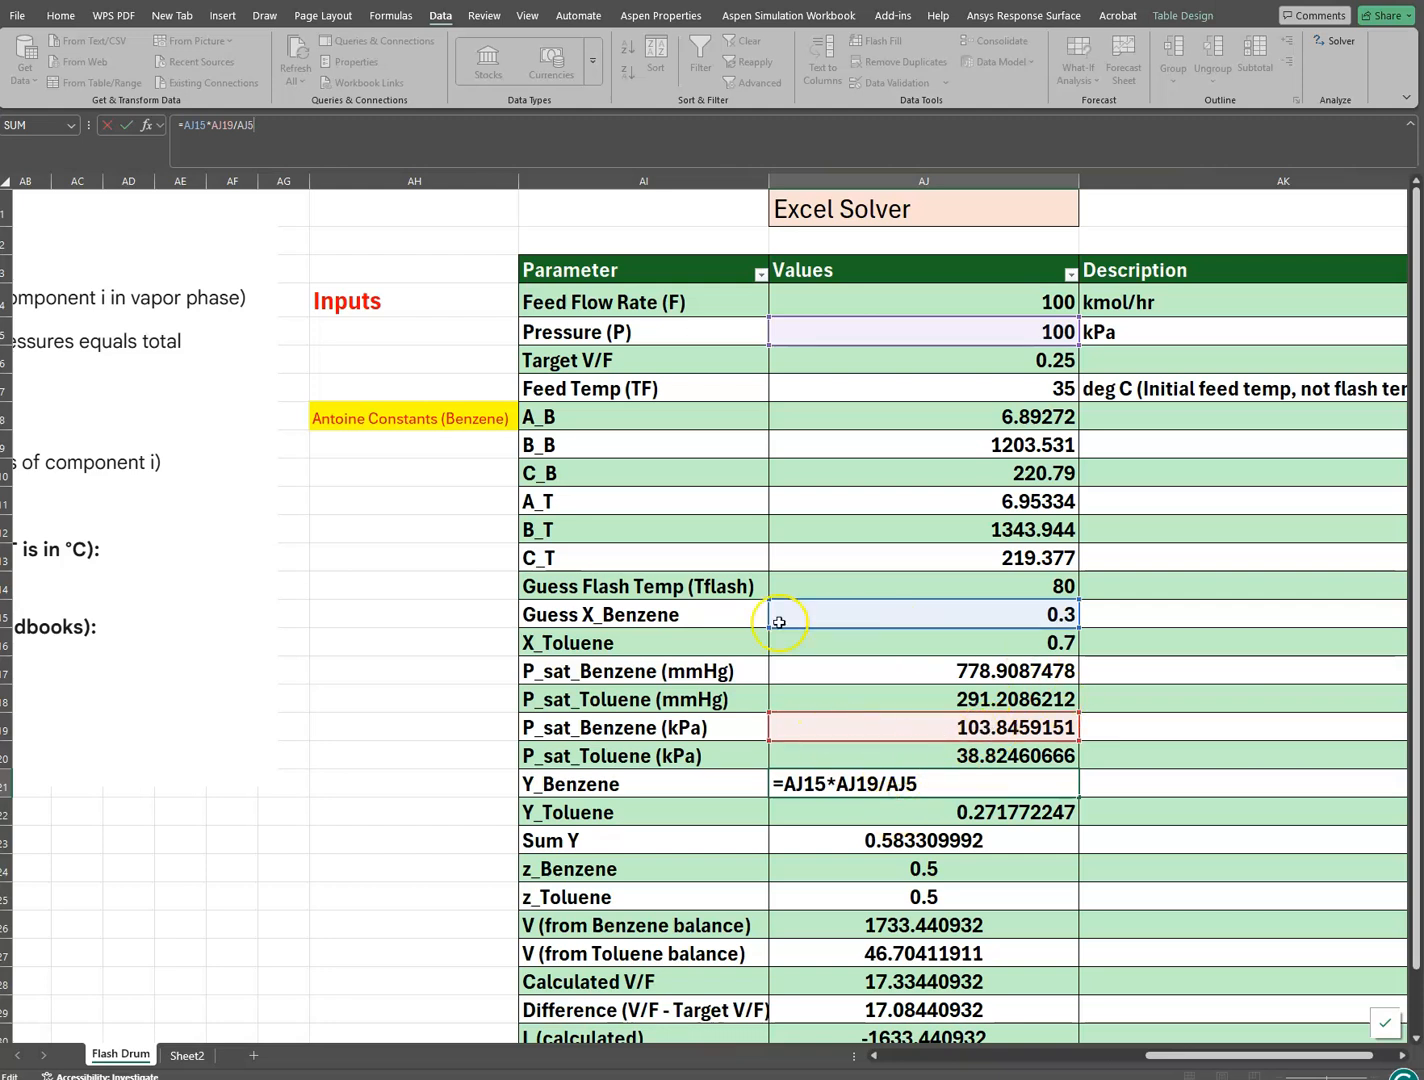
click(934, 783)
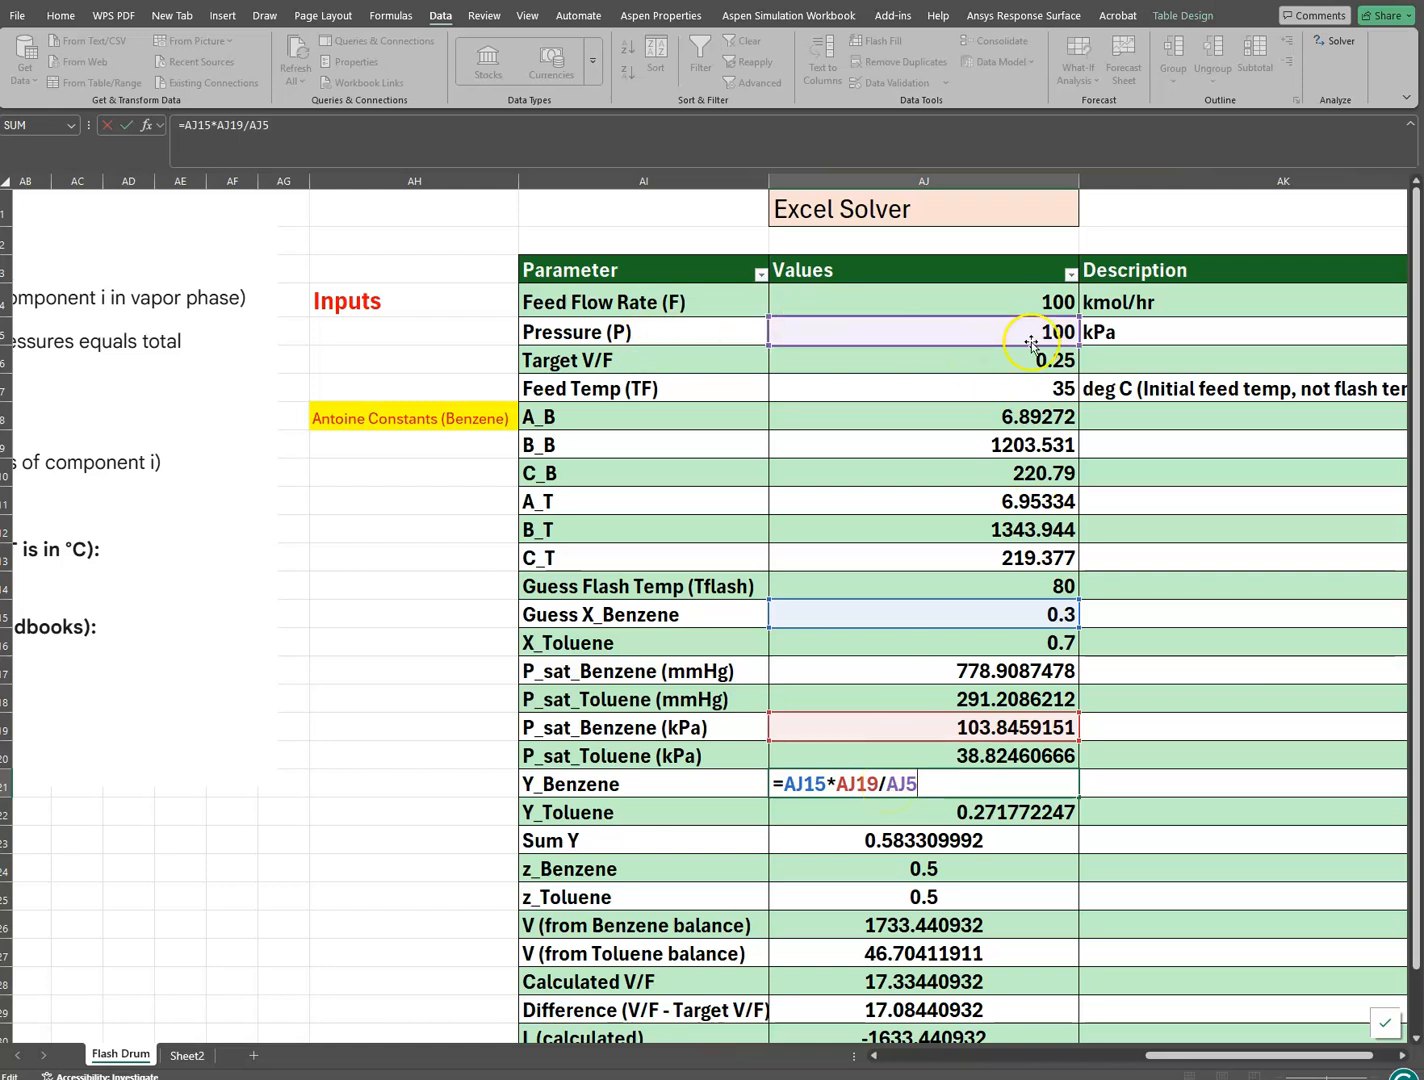
key(Return)
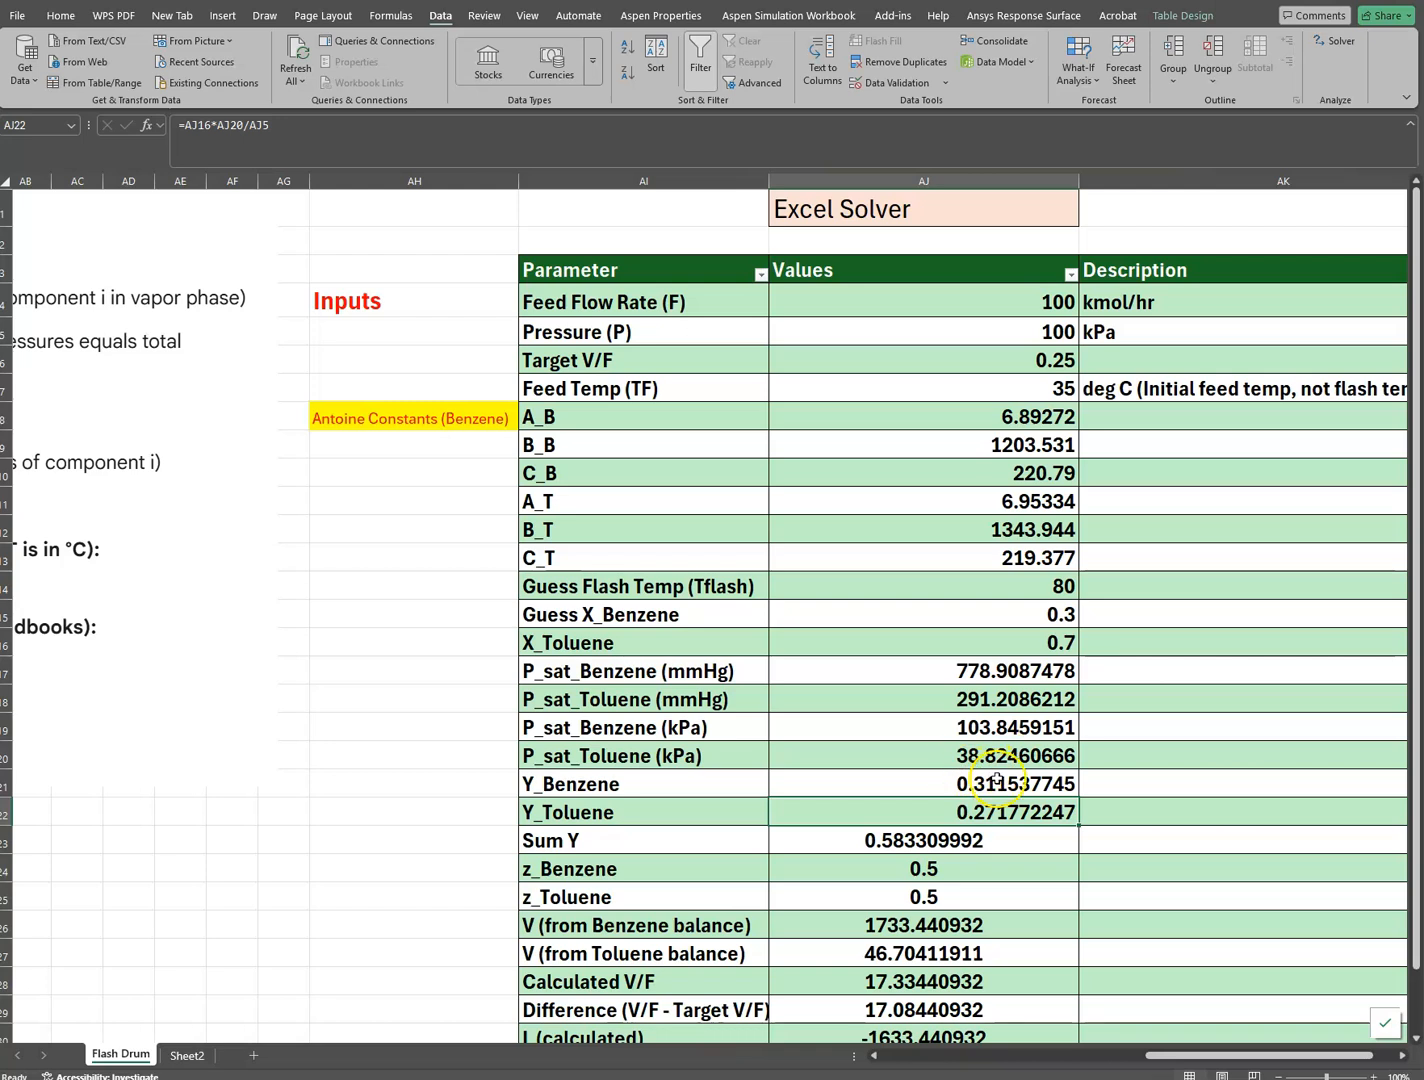
double_click(951, 812)
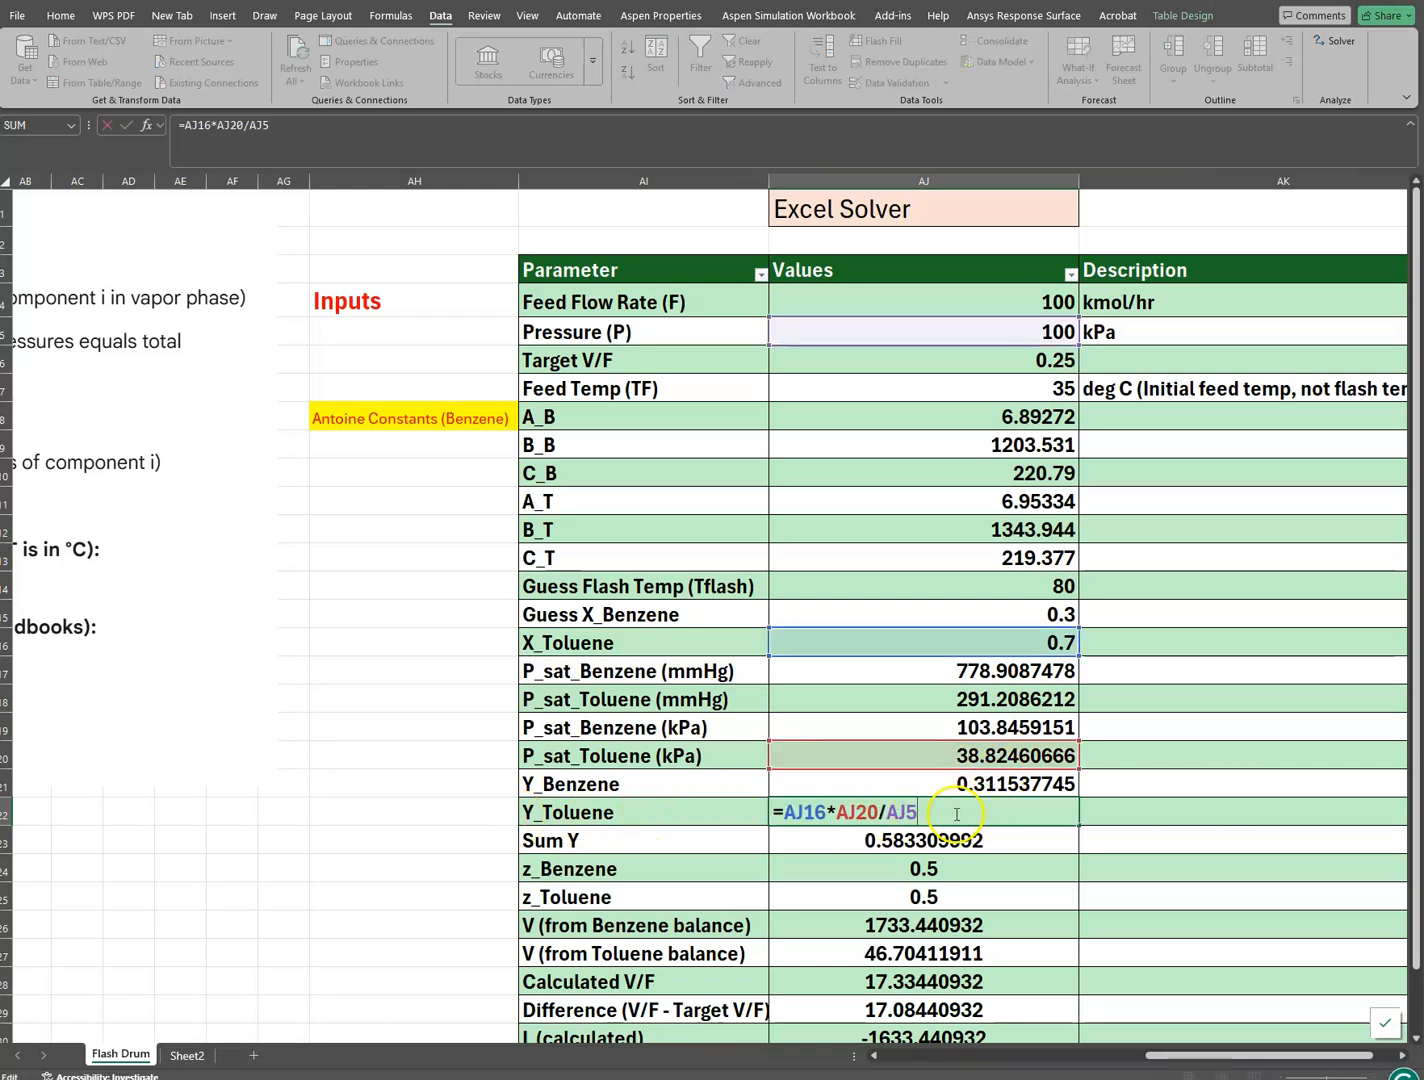
key(Return)
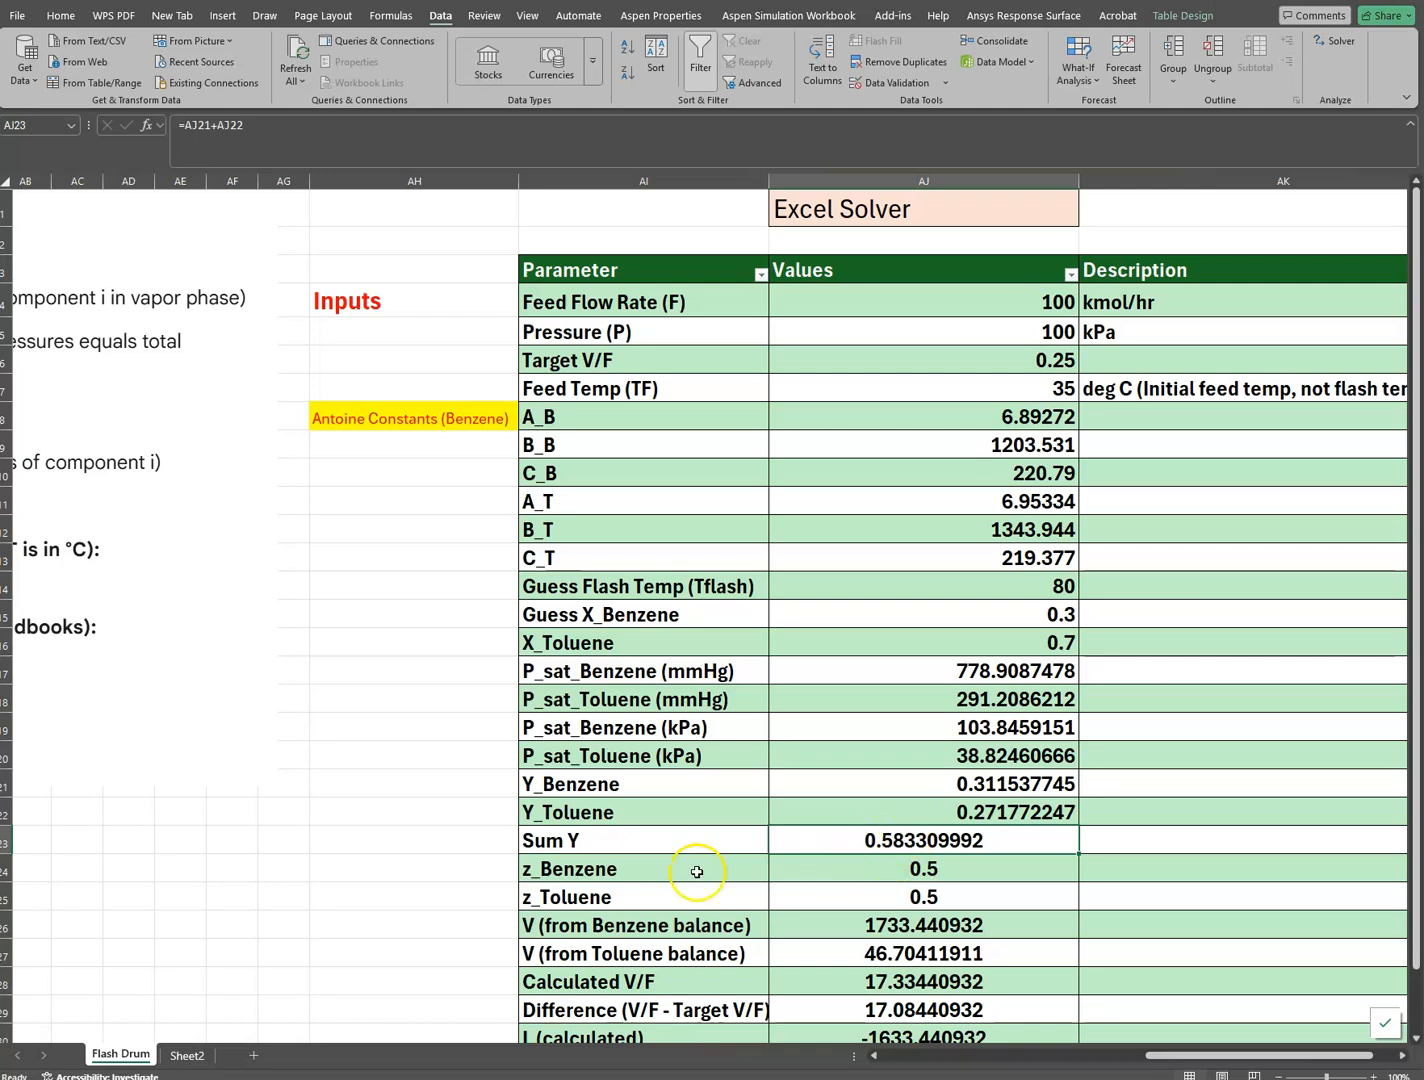
Review the overall and component material balance equations and compare them with the V (from Benzene balance) formula in AJ26
scroll(629, 865, down, 2)
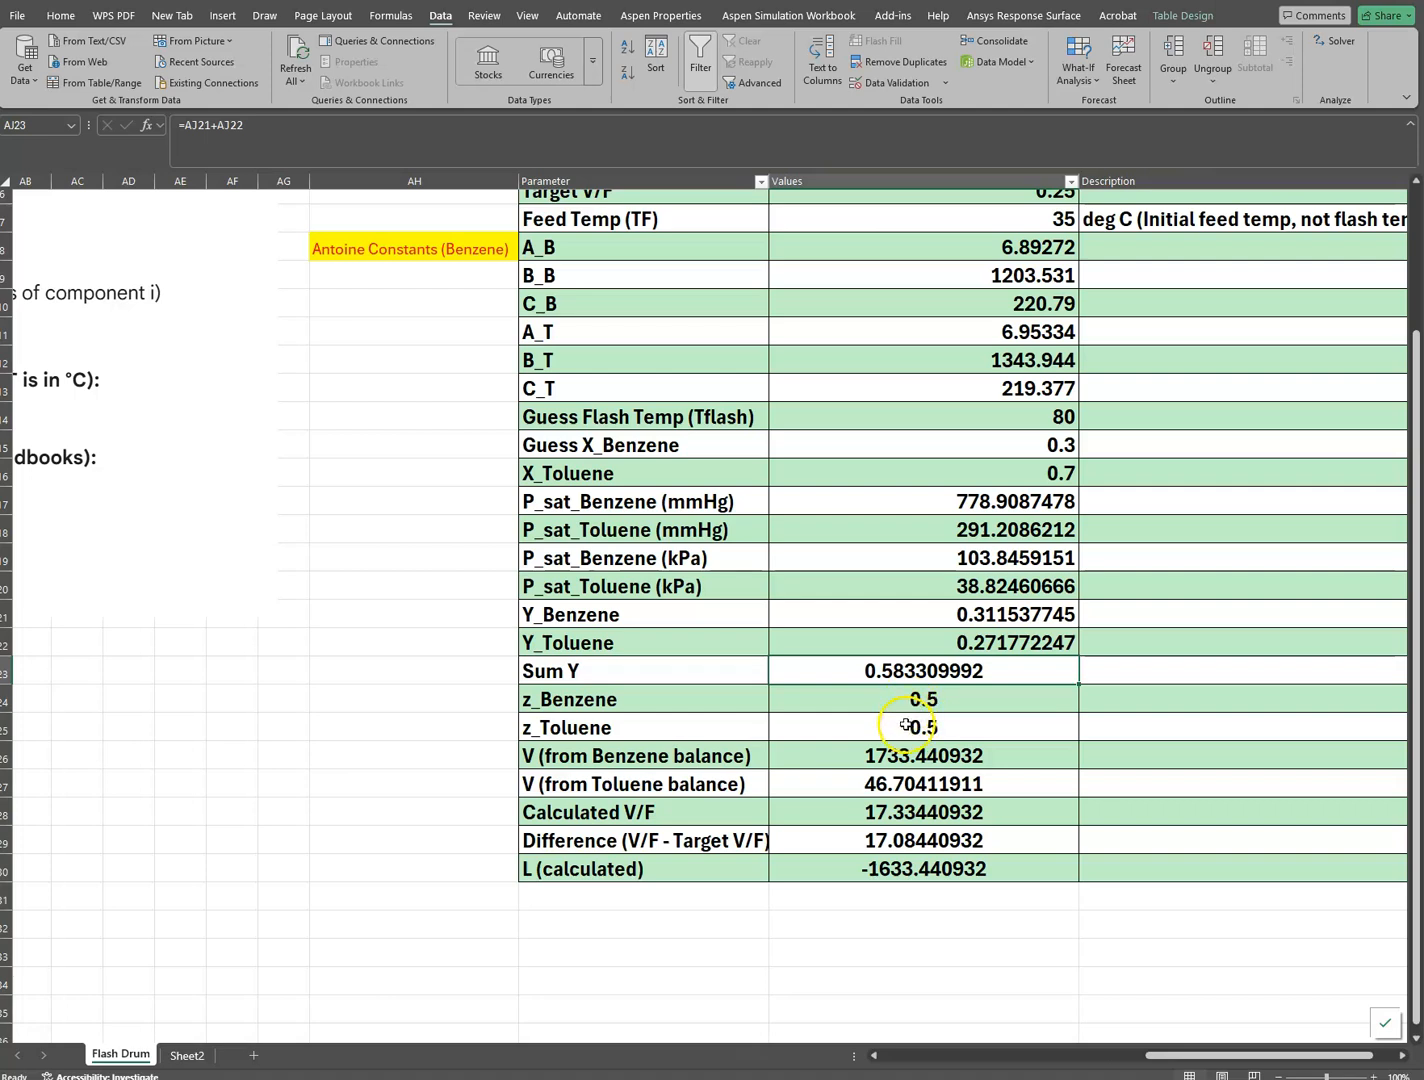
drag(1161, 1057, 1030, 1059)
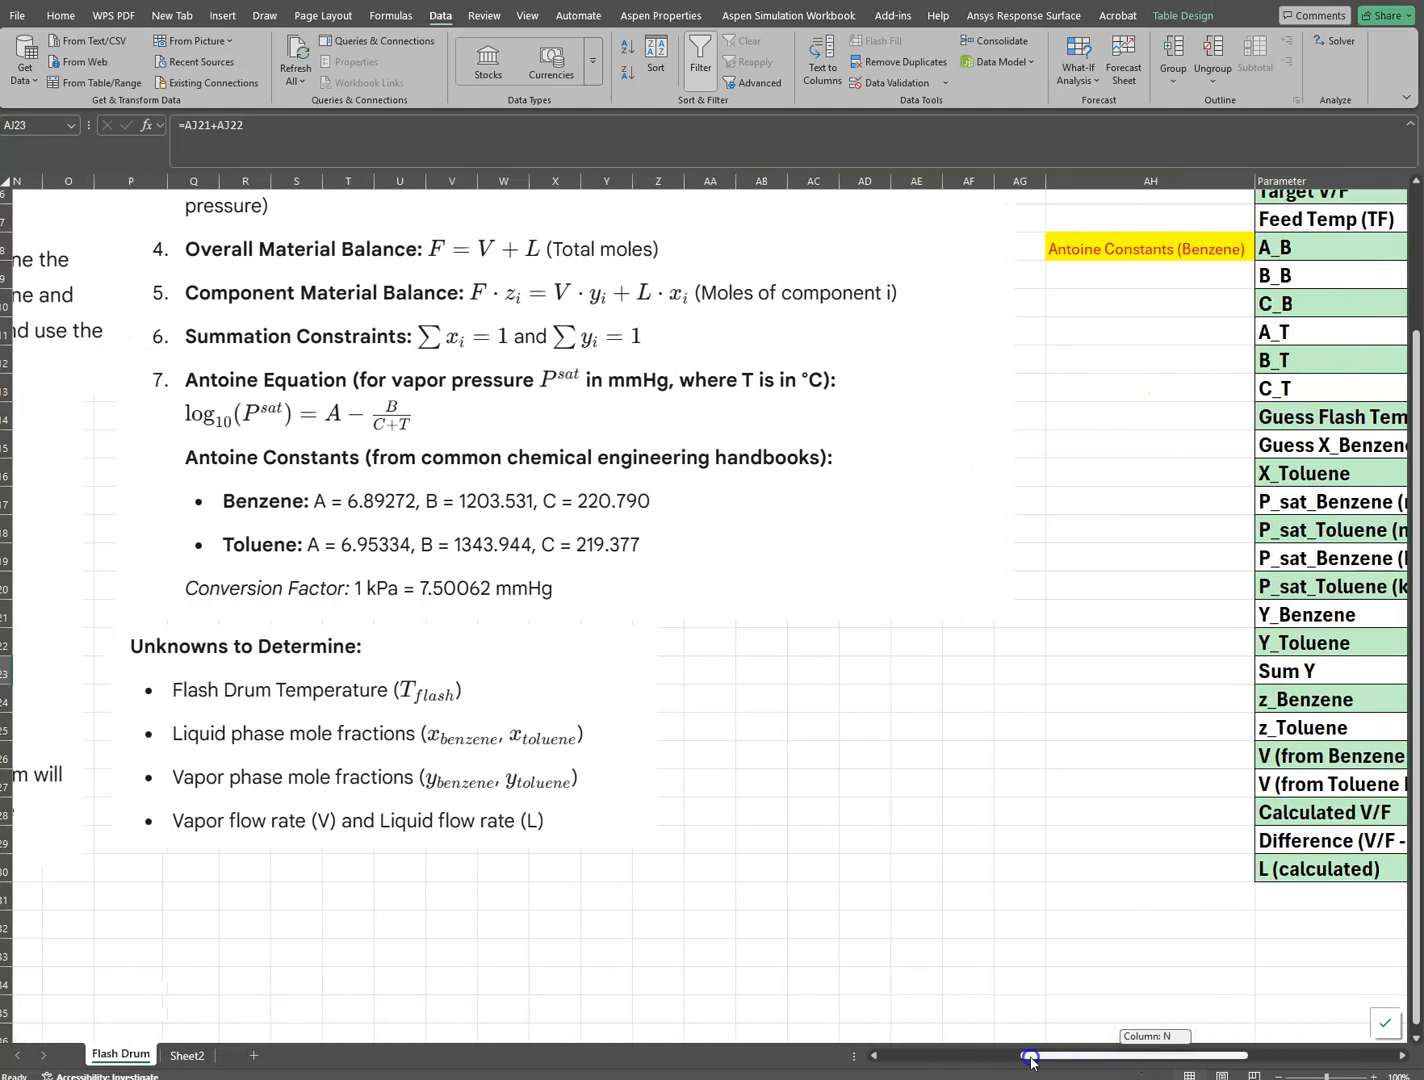
scroll(617, 501, up, 2)
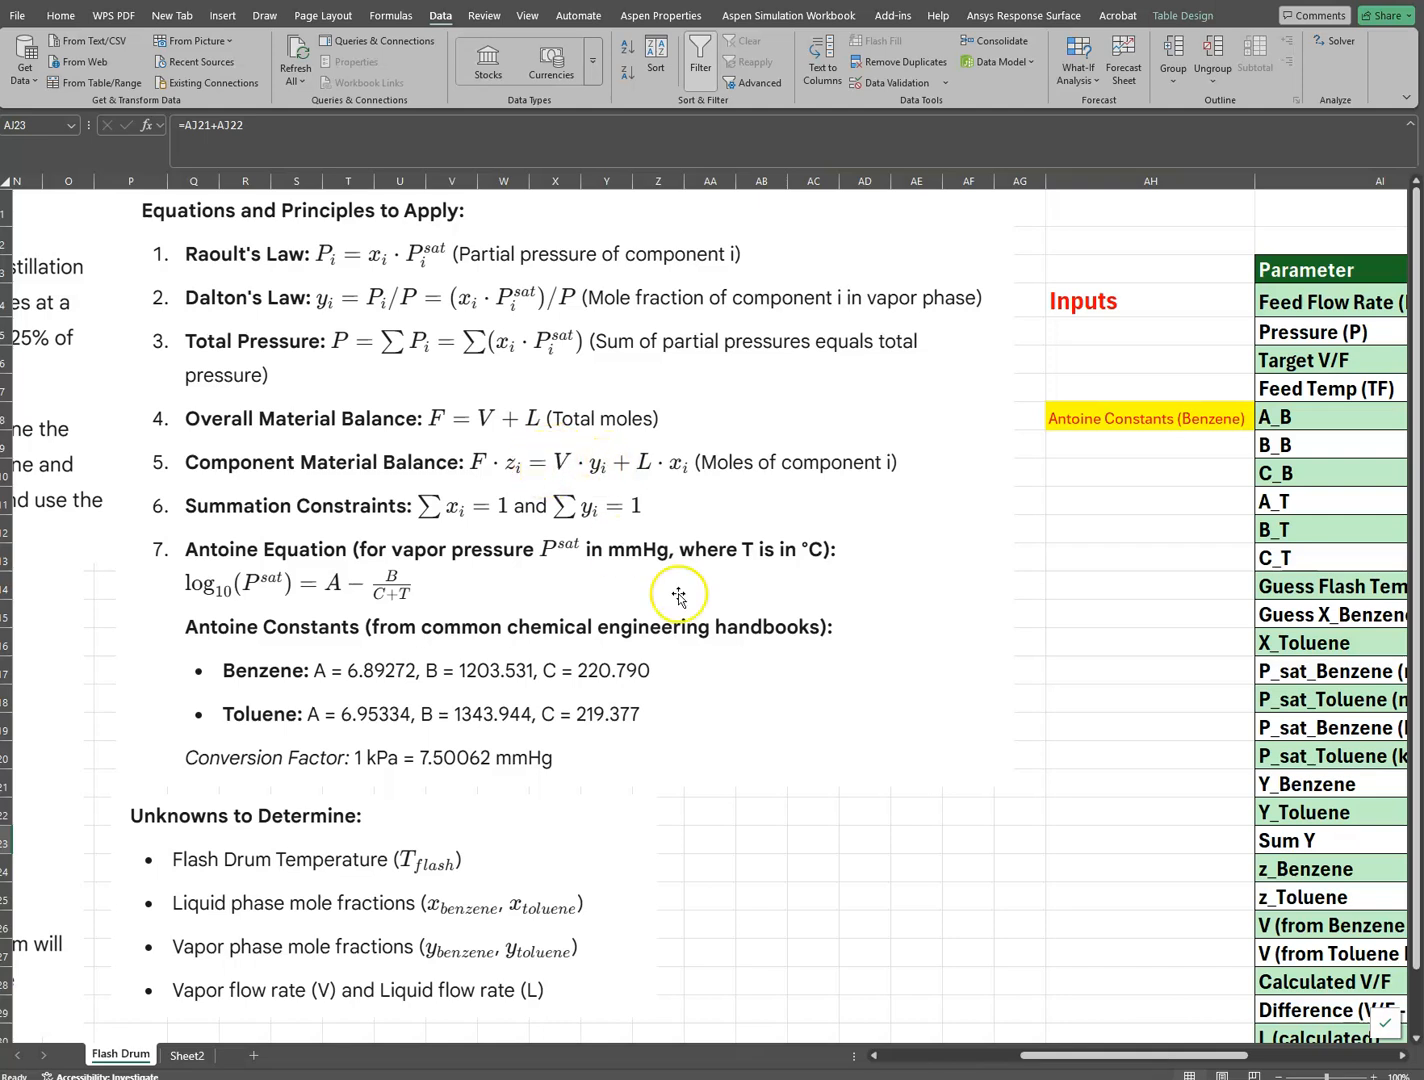
drag(1073, 1058, 1196, 1060)
scroll(1128, 922, down, 2)
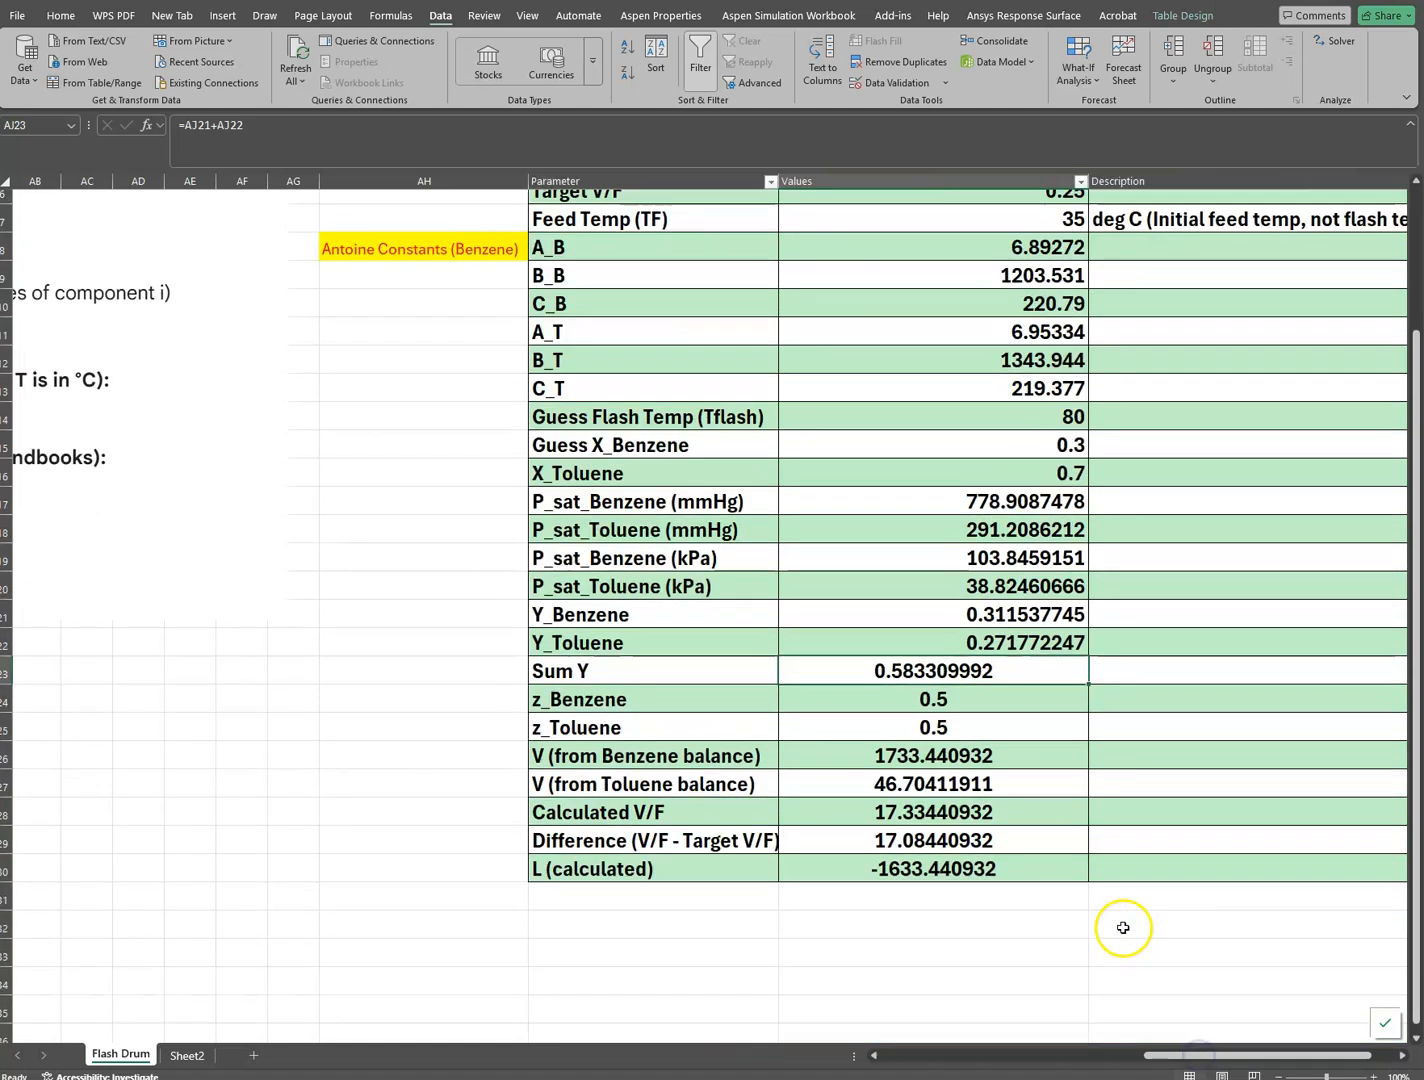
click(886, 760)
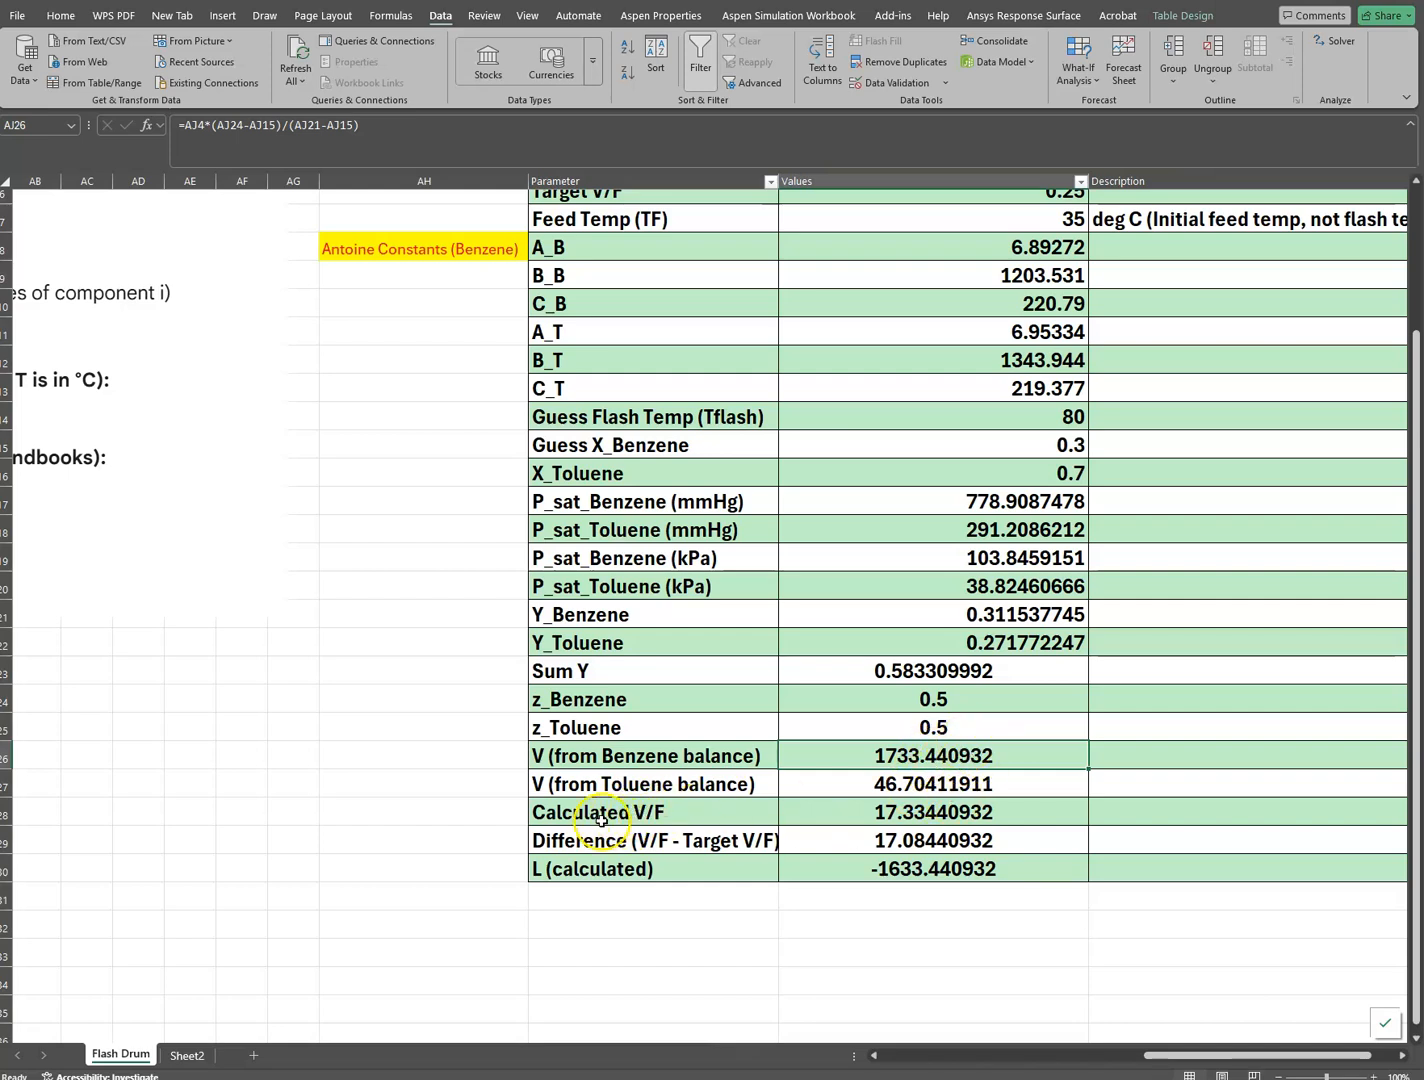
Inspect the Calculated V/F formula in AJ28 along with the benzene-balance V, feed flow rate and target V/F cells
click(889, 813)
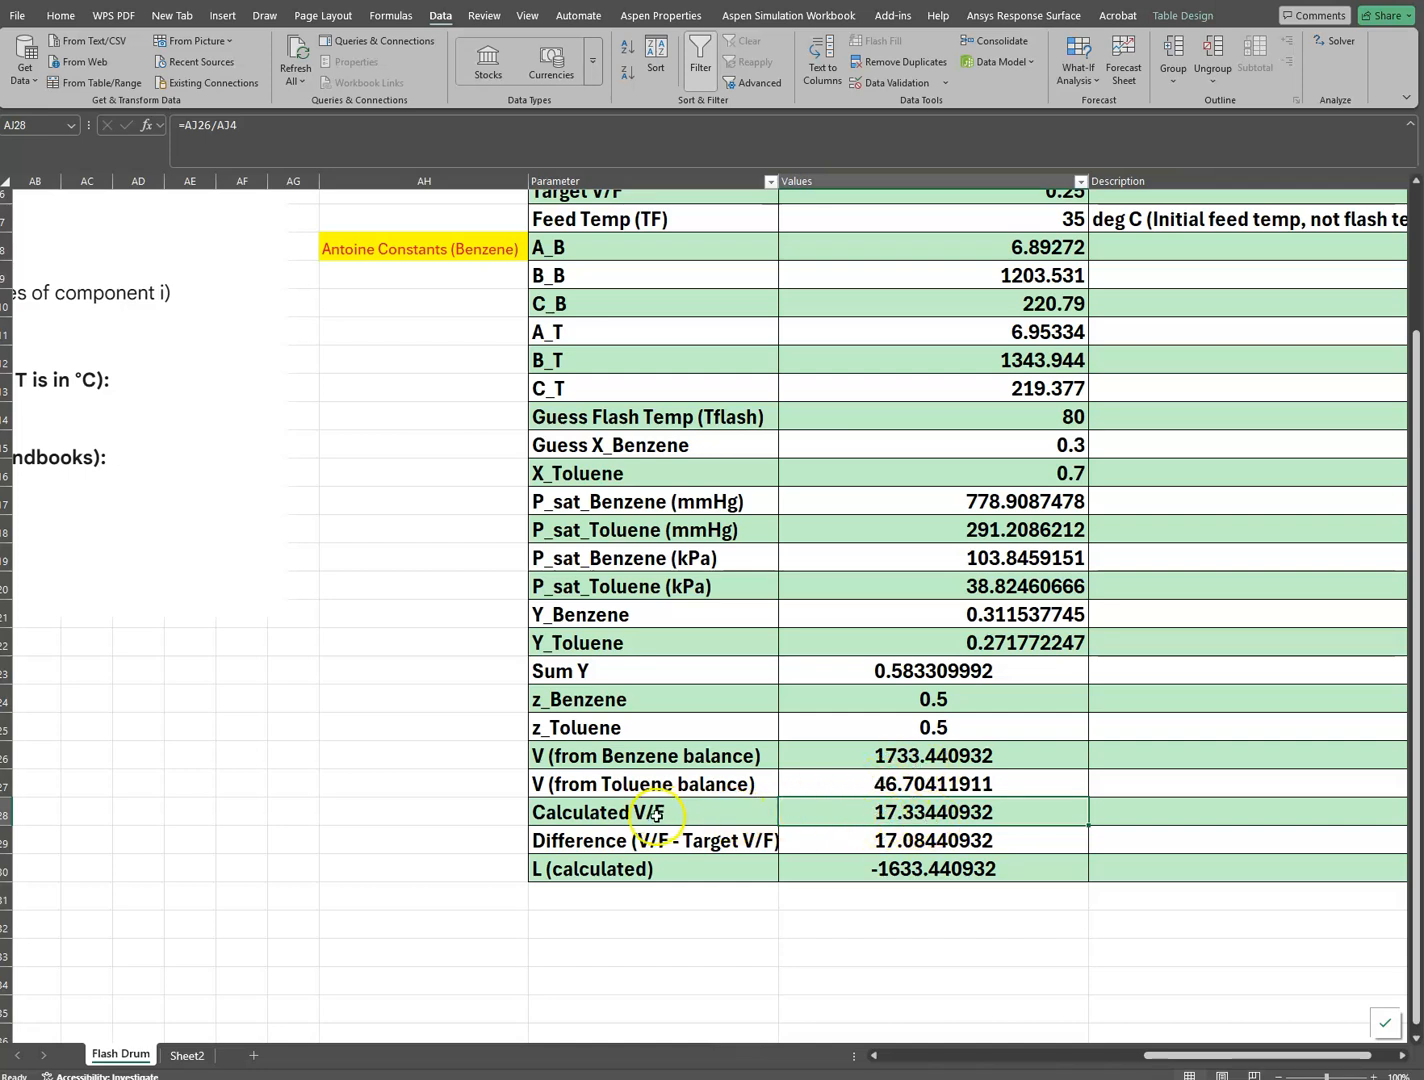
click(900, 756)
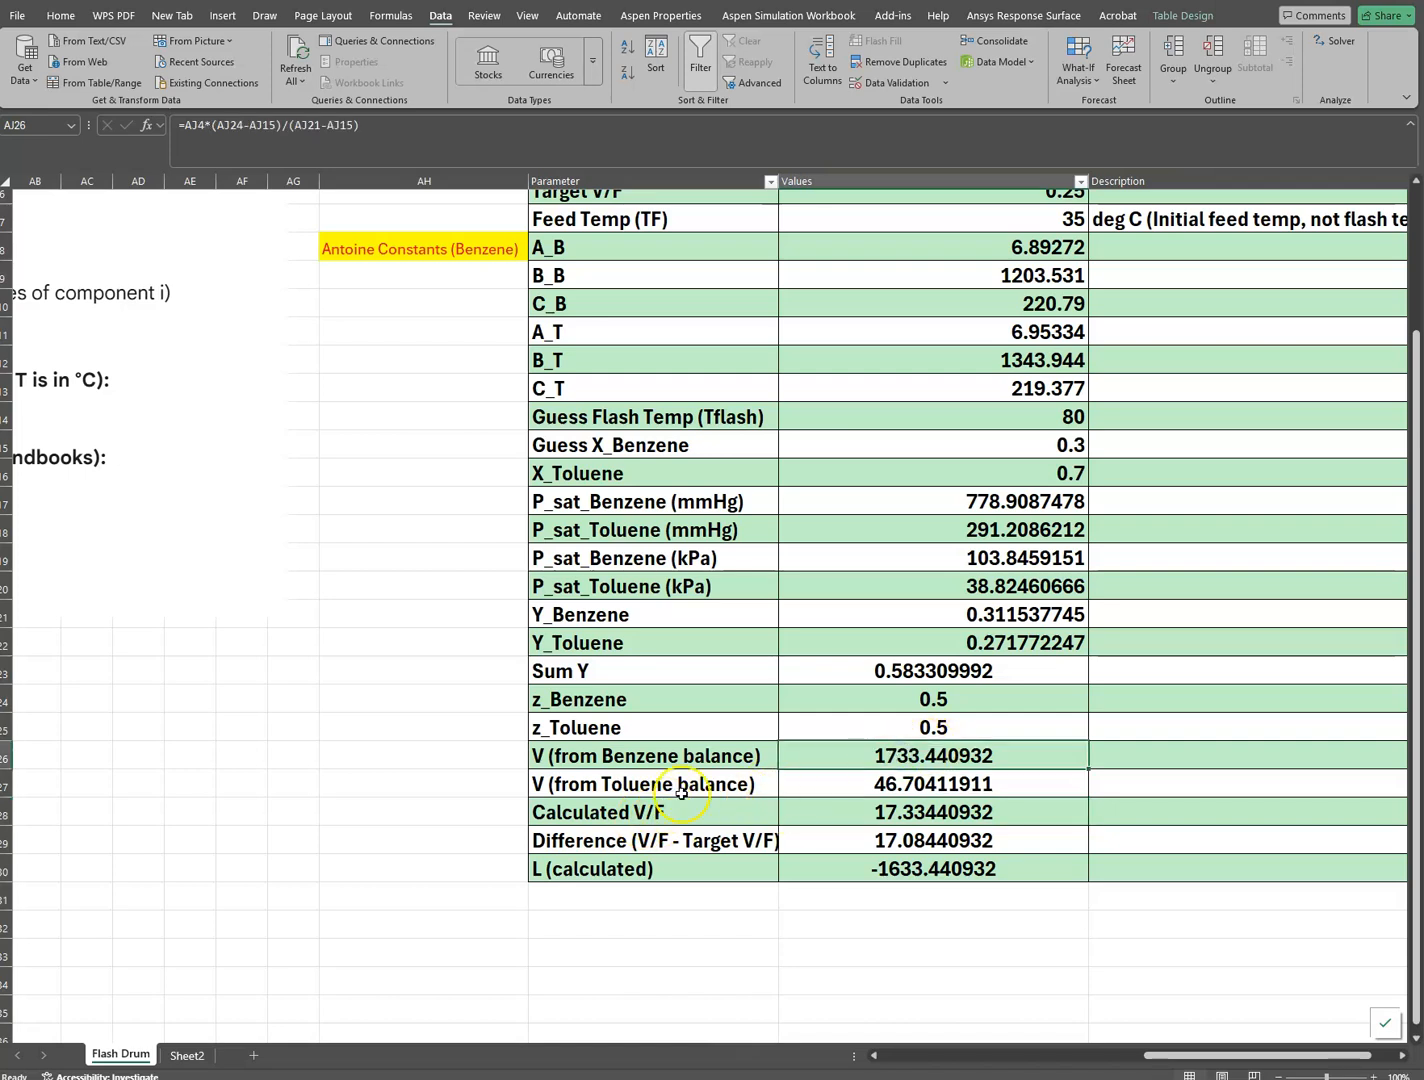
scroll(727, 396, up, 2)
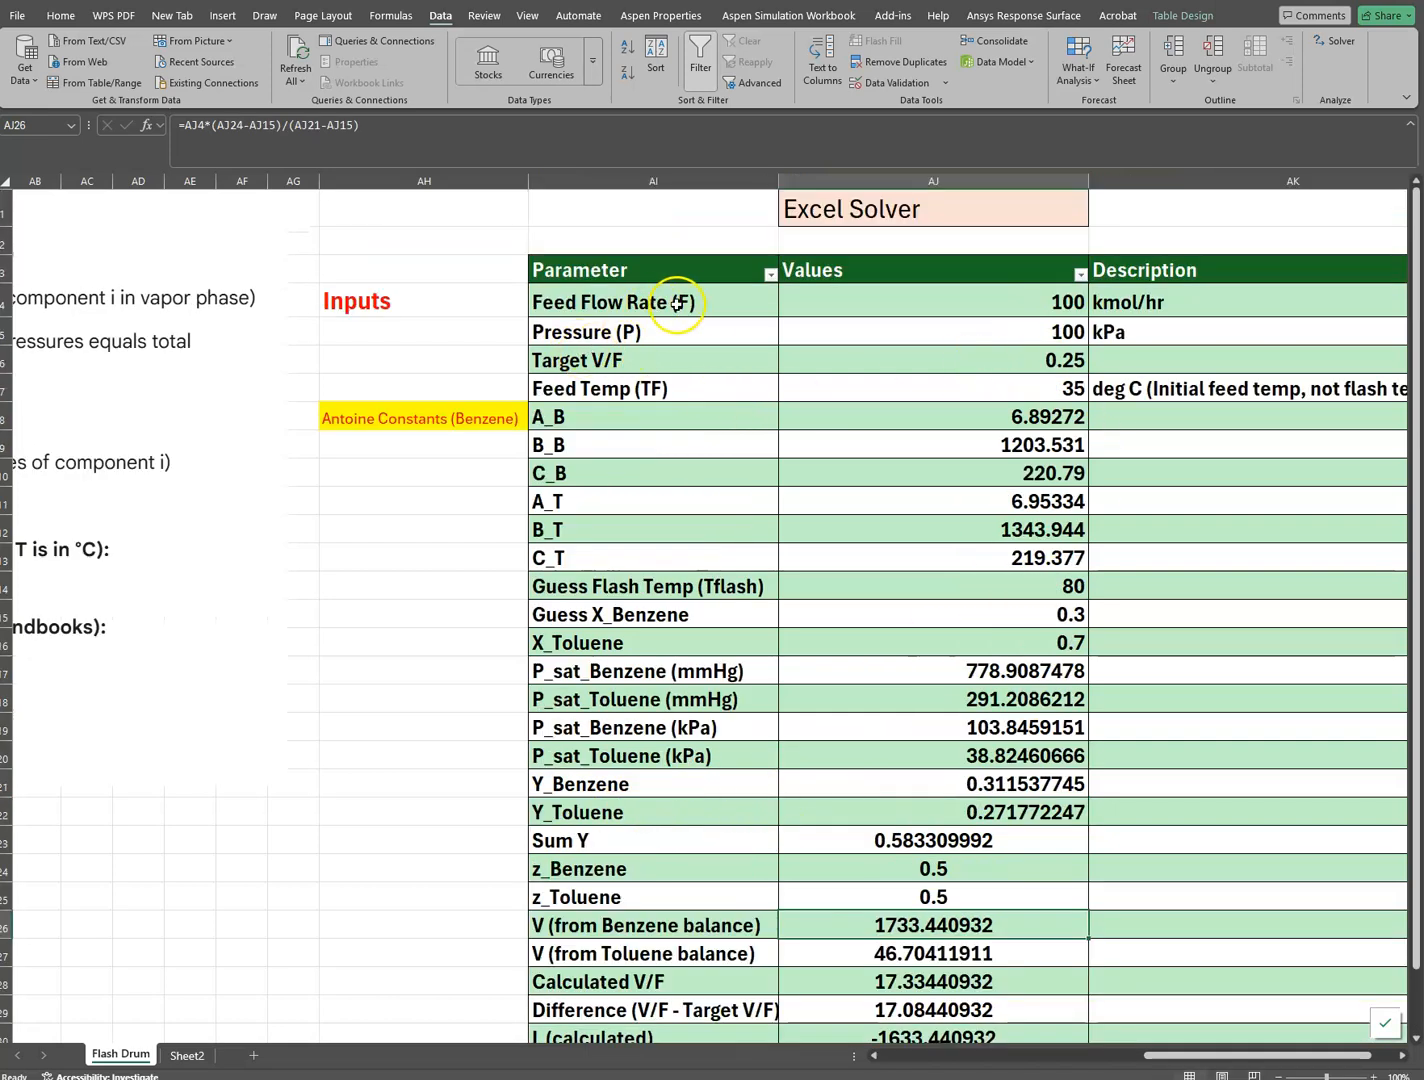
scroll(966, 598, down, 2)
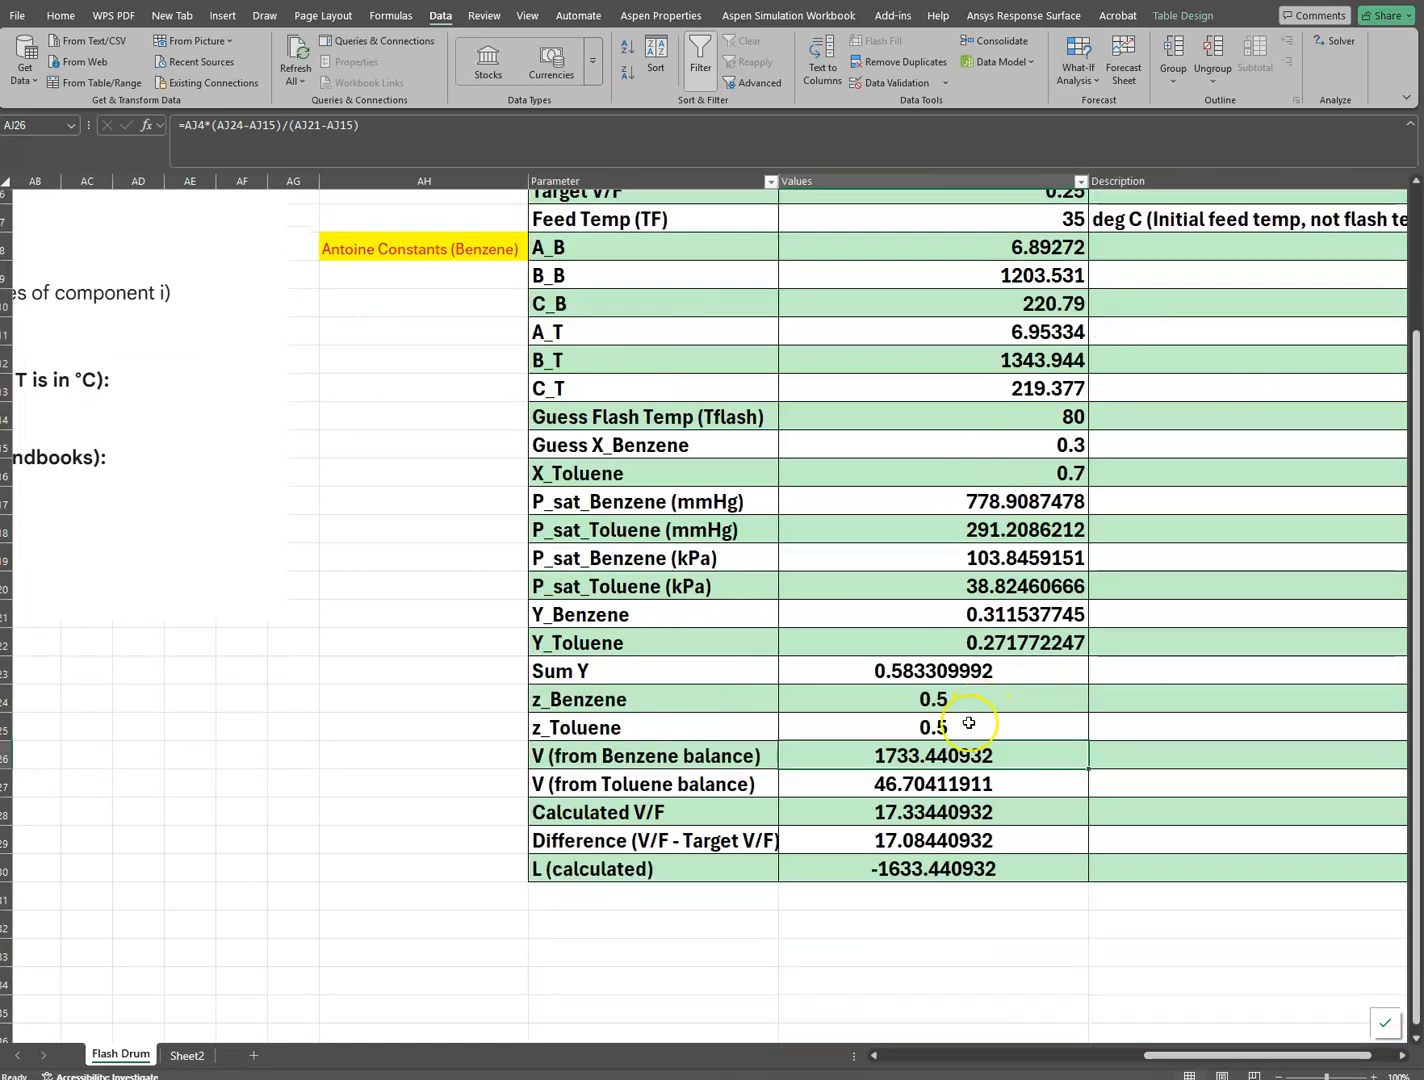
click(885, 814)
scroll(810, 846, up, 2)
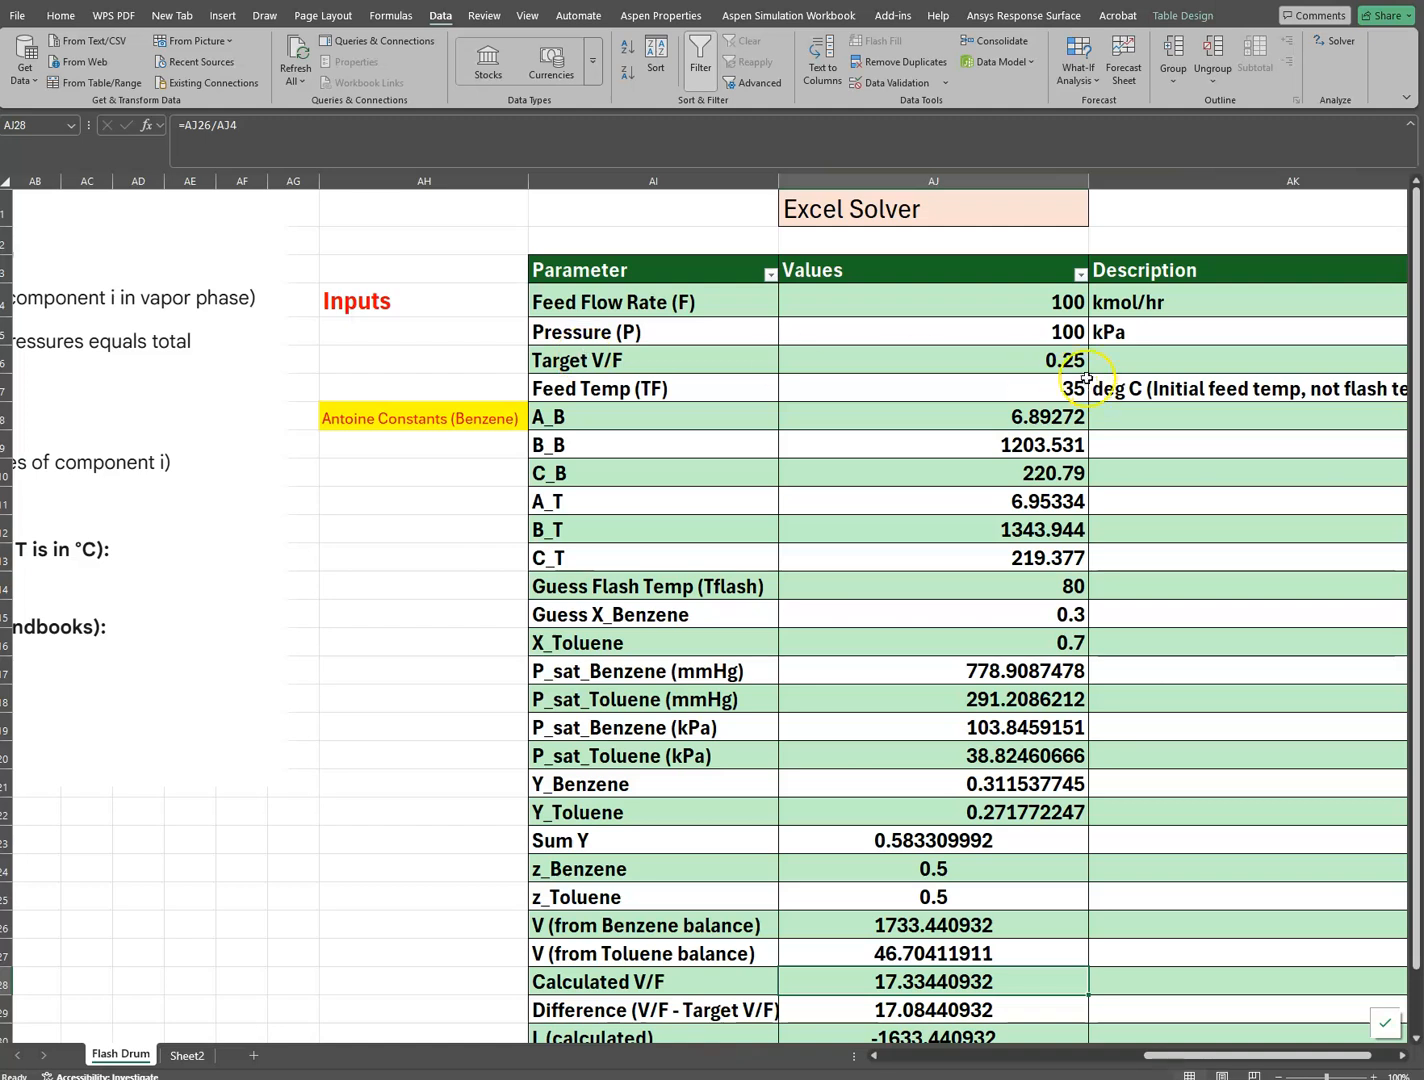
scroll(1042, 558, down, 2)
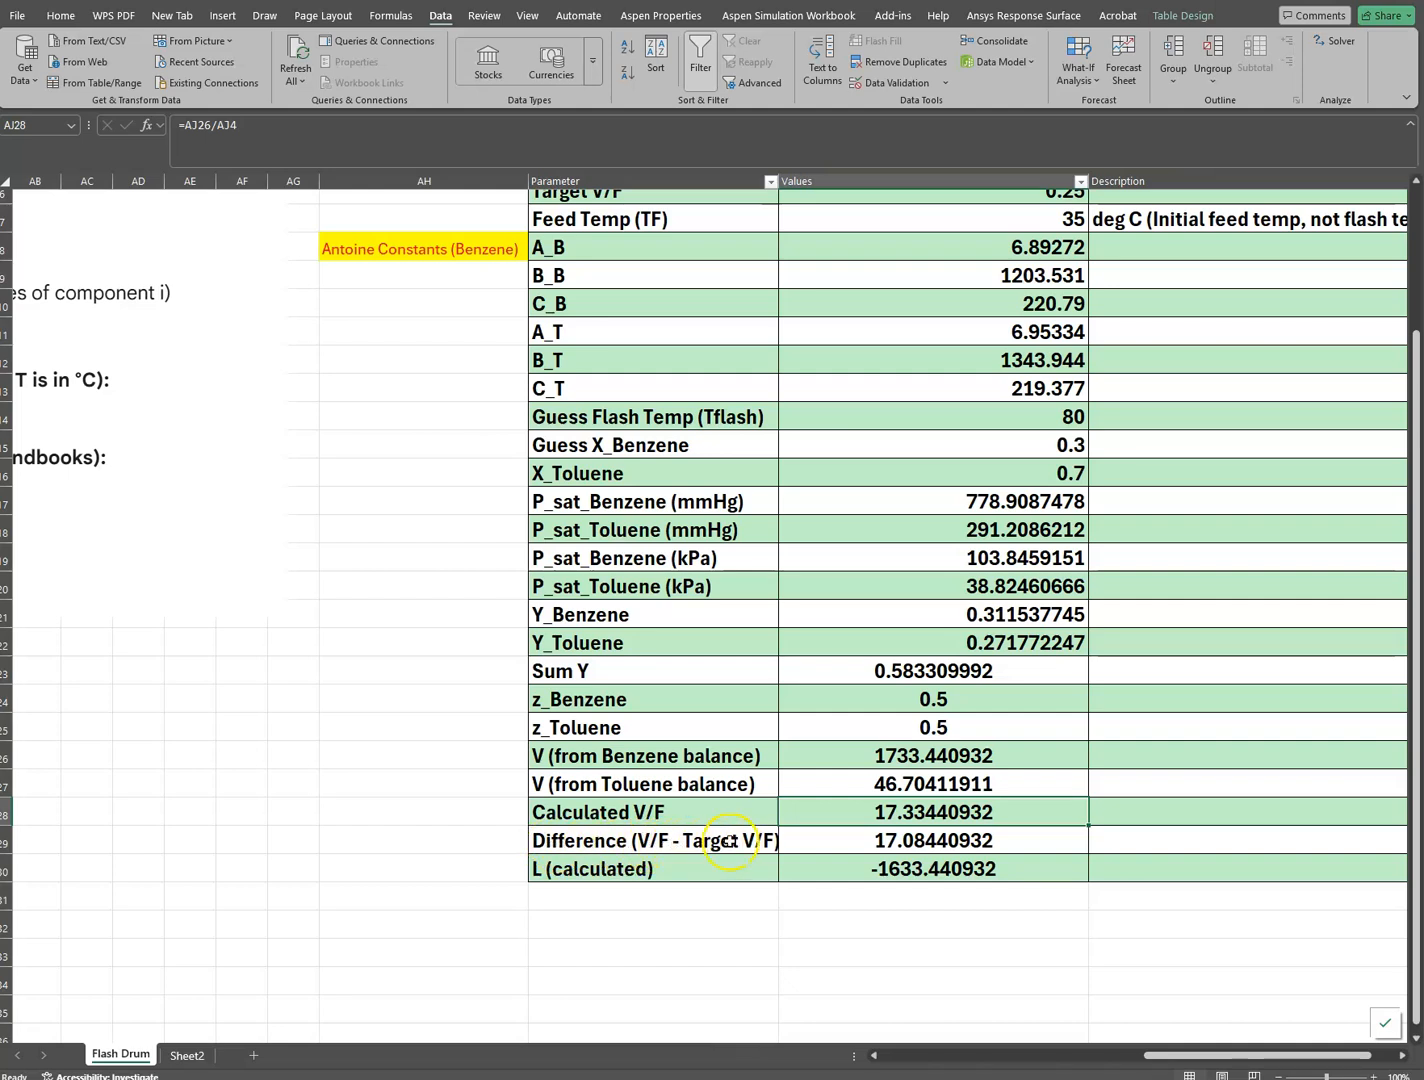
Inspect the Difference (V/F - Target V/F) formula in AJ29 and the constraint cells Sum Y in AJ23 and V in AJ26:AJ27
click(879, 846)
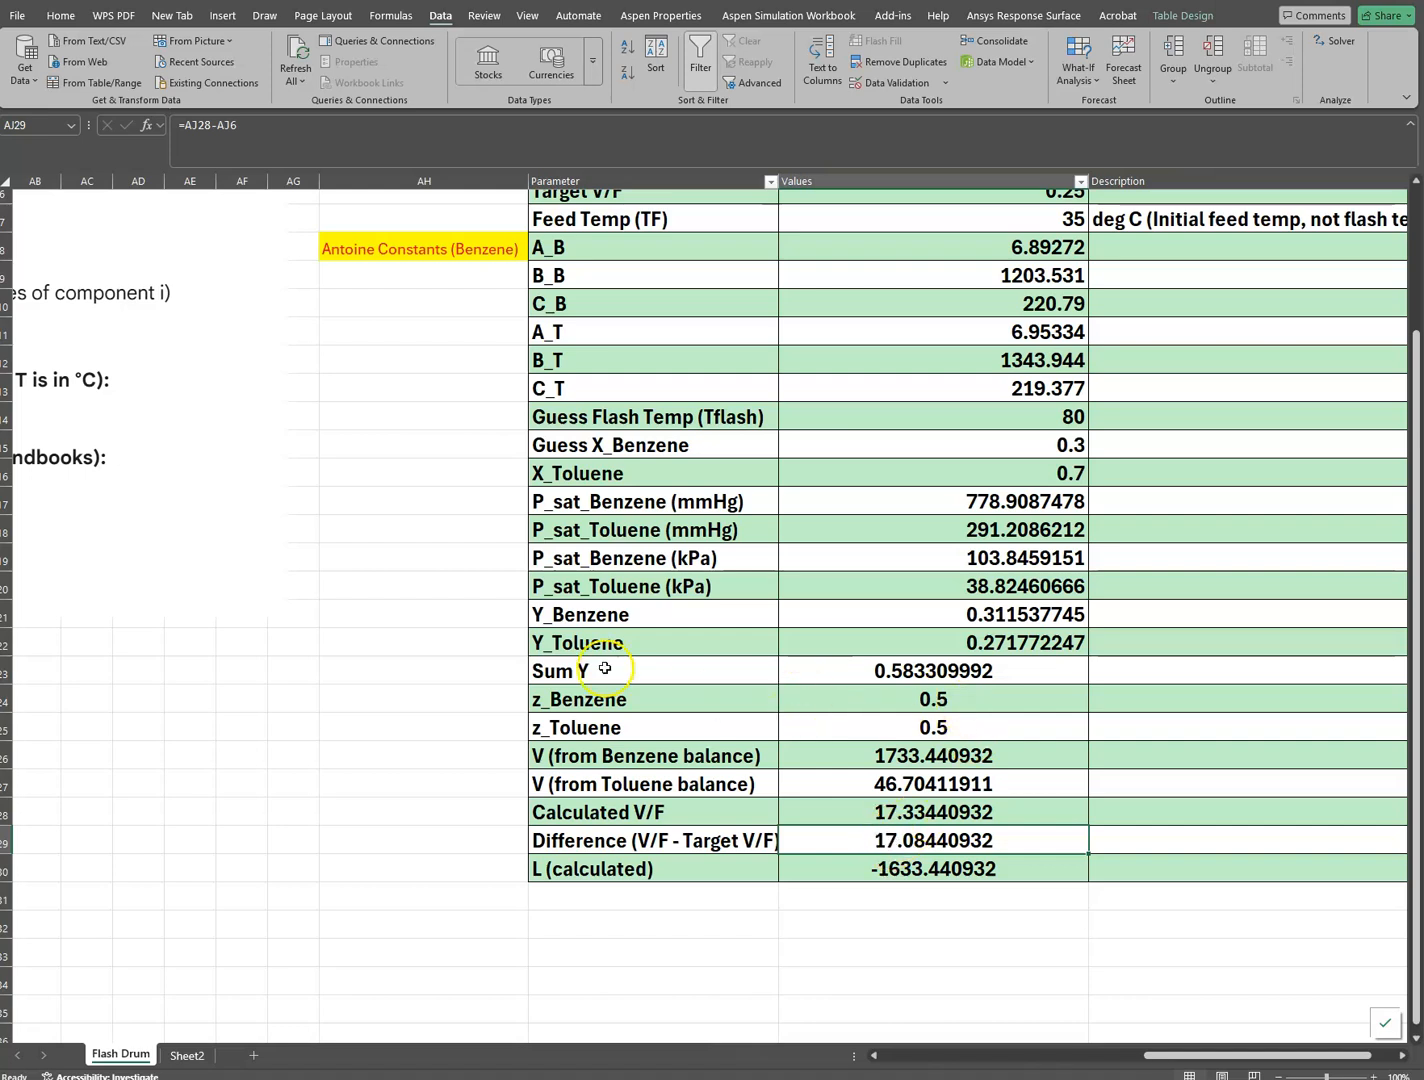
click(914, 669)
drag(871, 753, 870, 780)
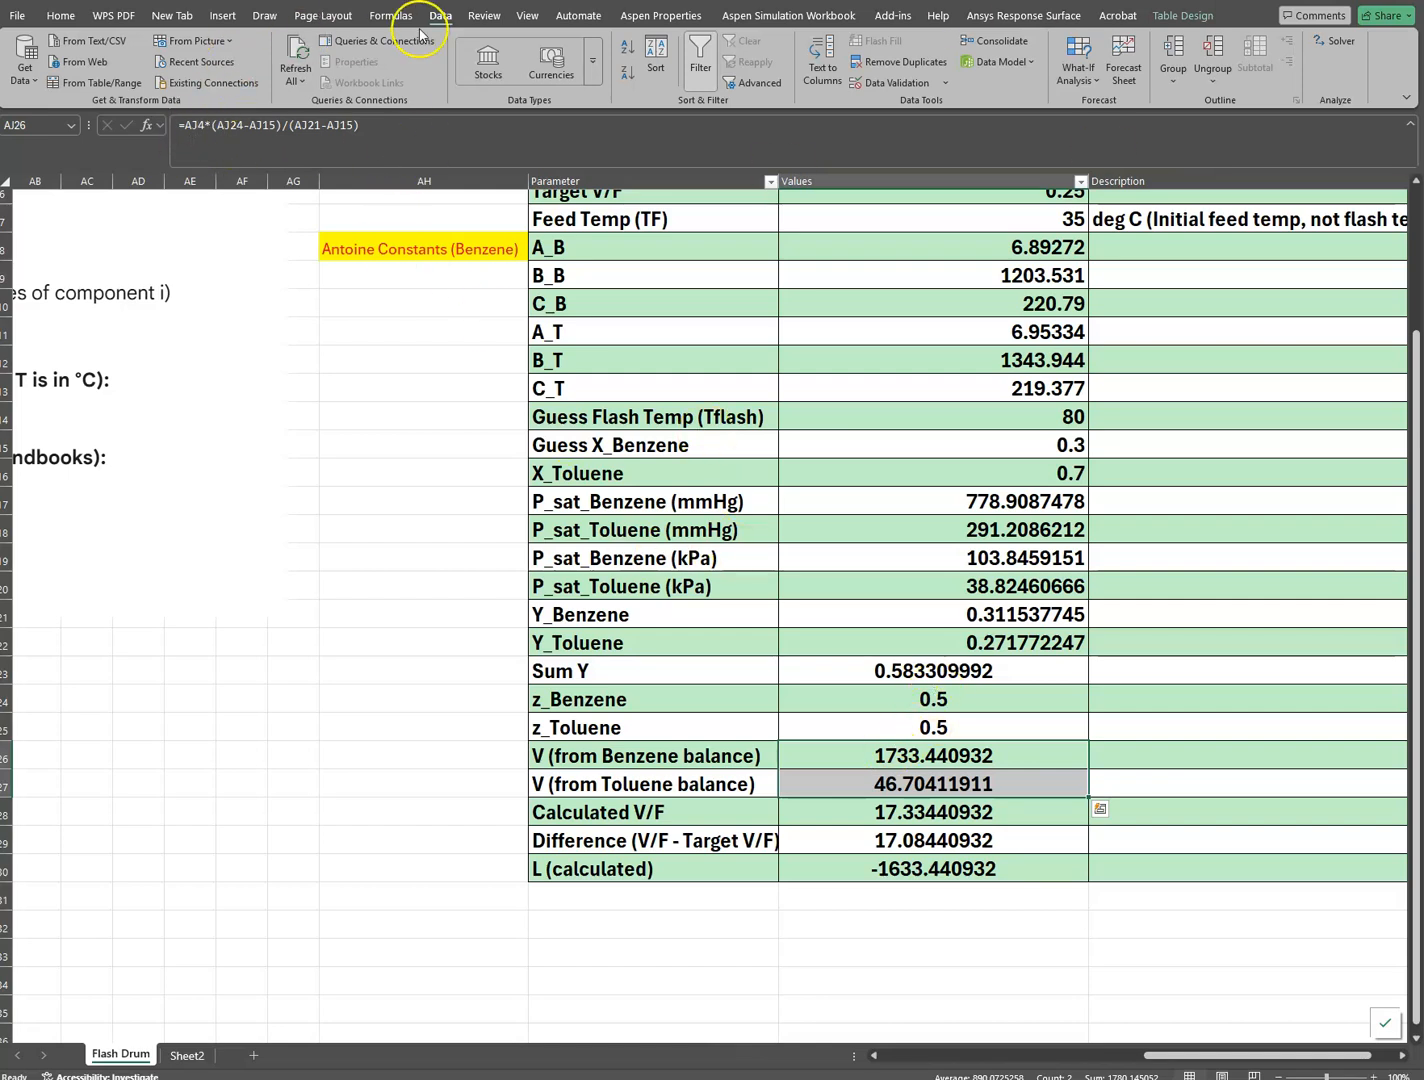
Open Solver and pick the Difference (V/F - Target V/F) cell AJ29 as the objective, reviewing the variable cells and constraints
click(1332, 44)
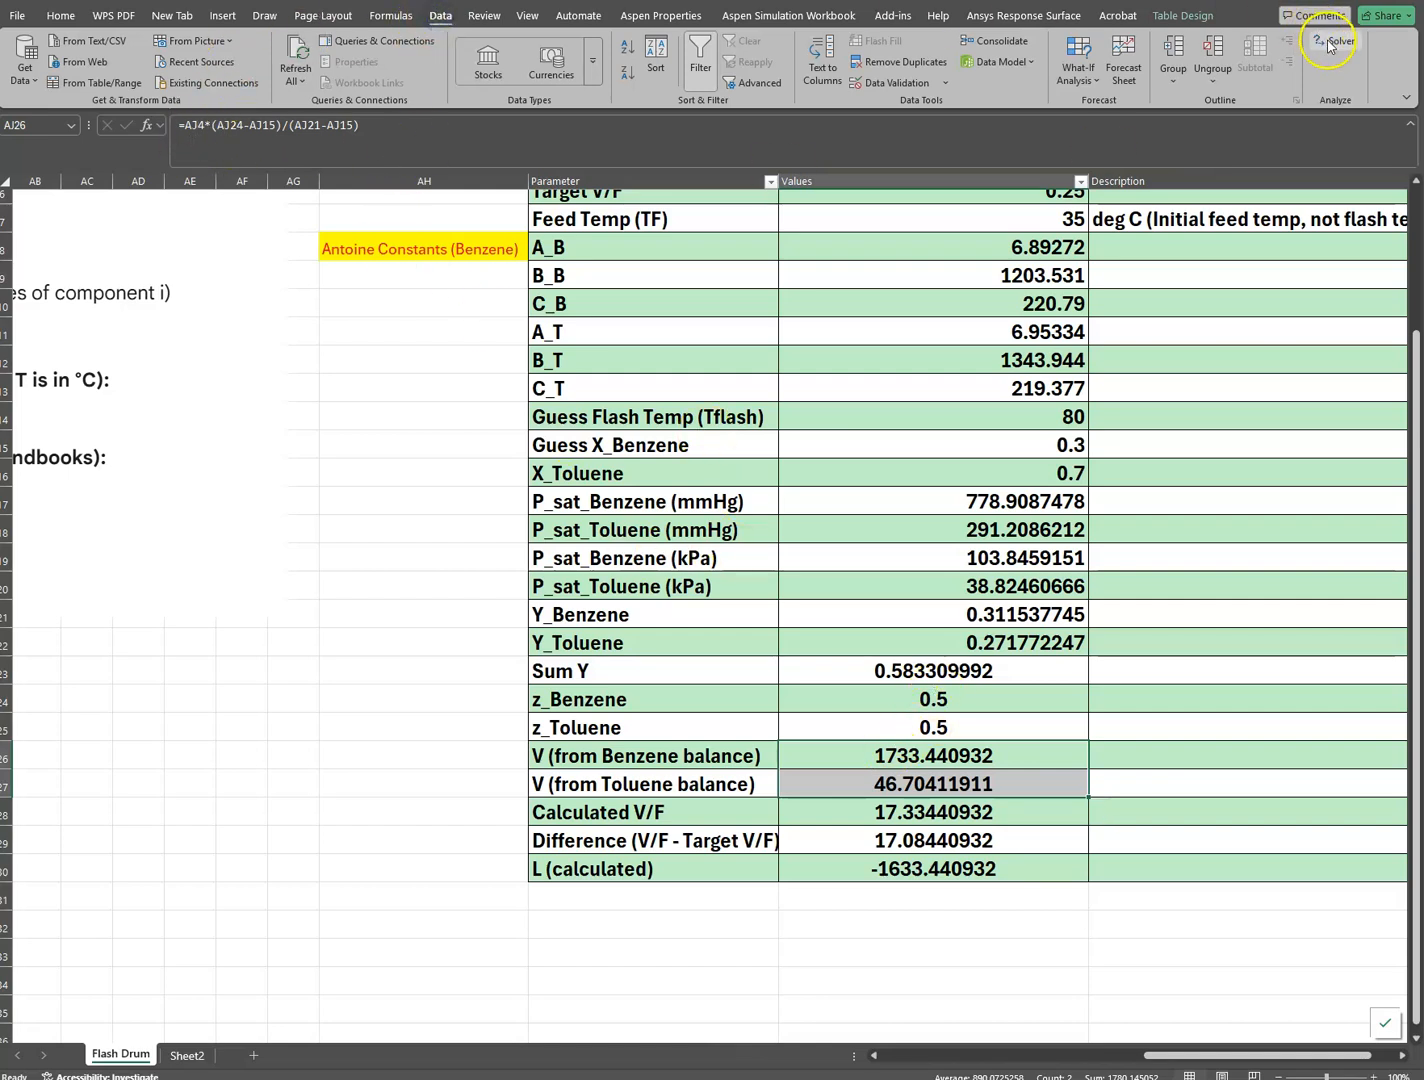
drag(928, 400, 280, 371)
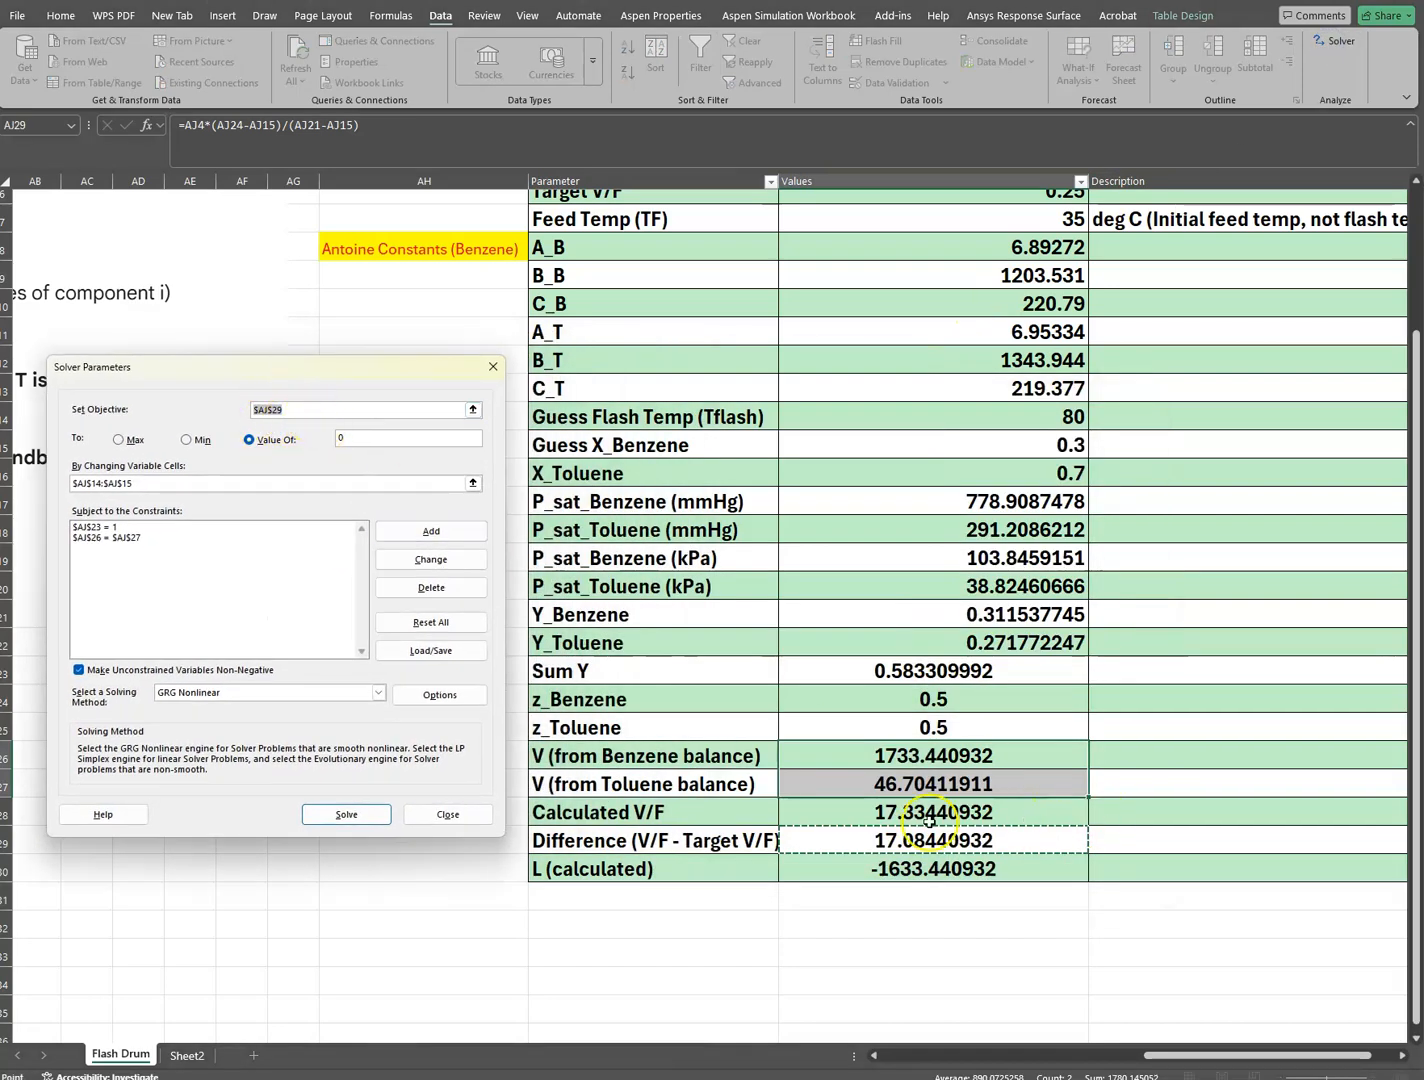
click(897, 842)
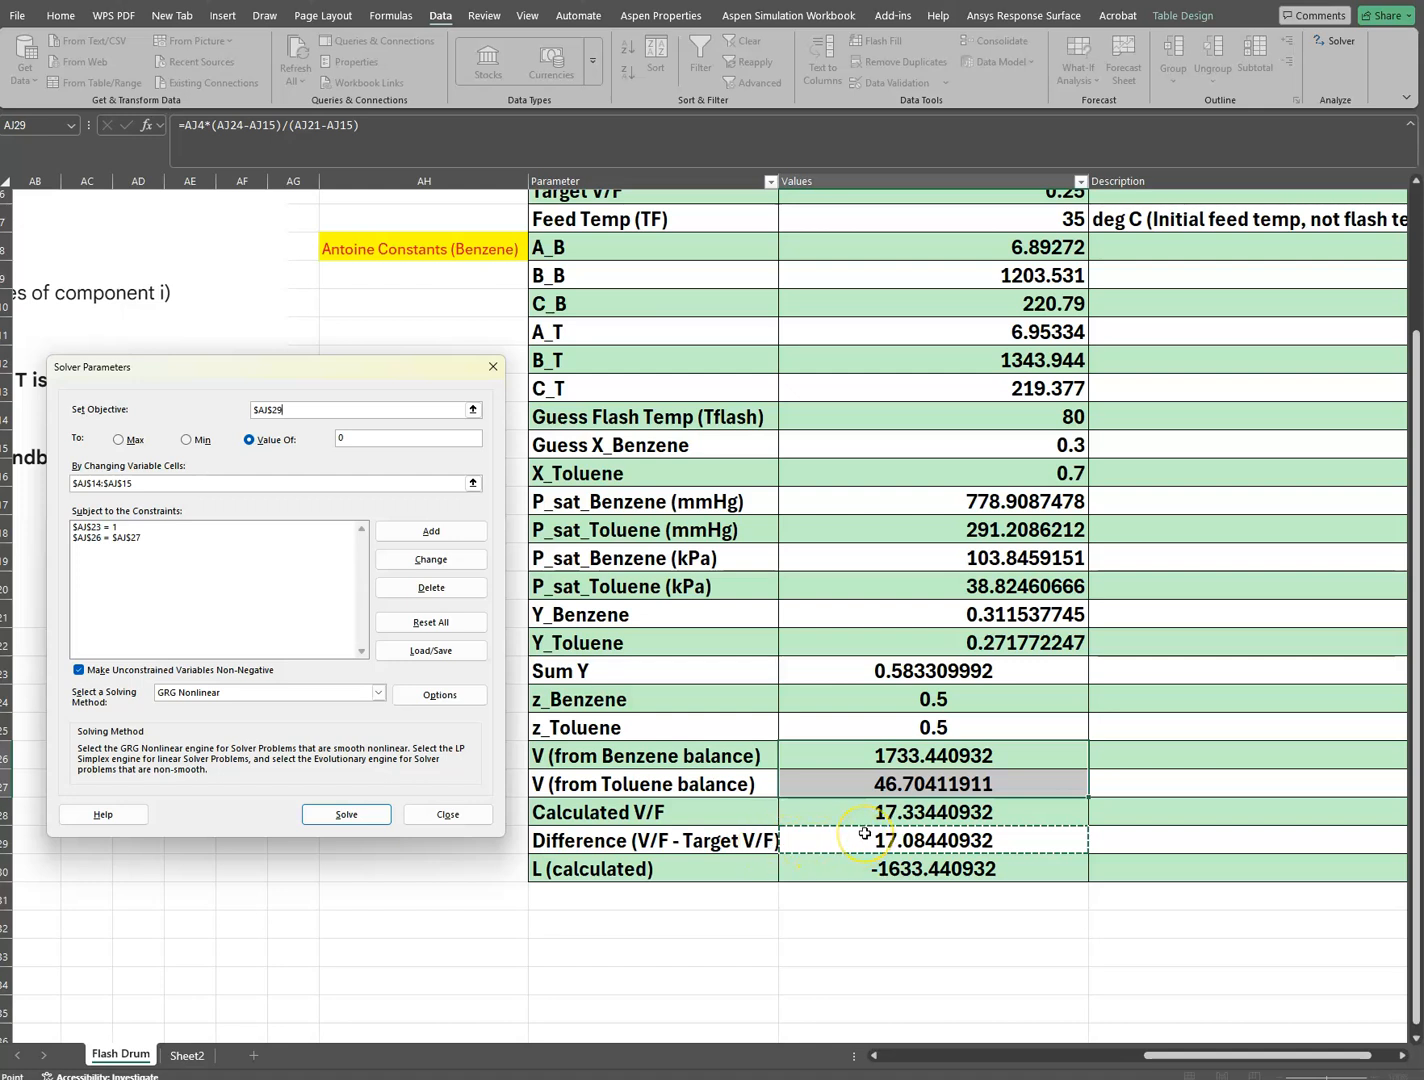
click(286, 409)
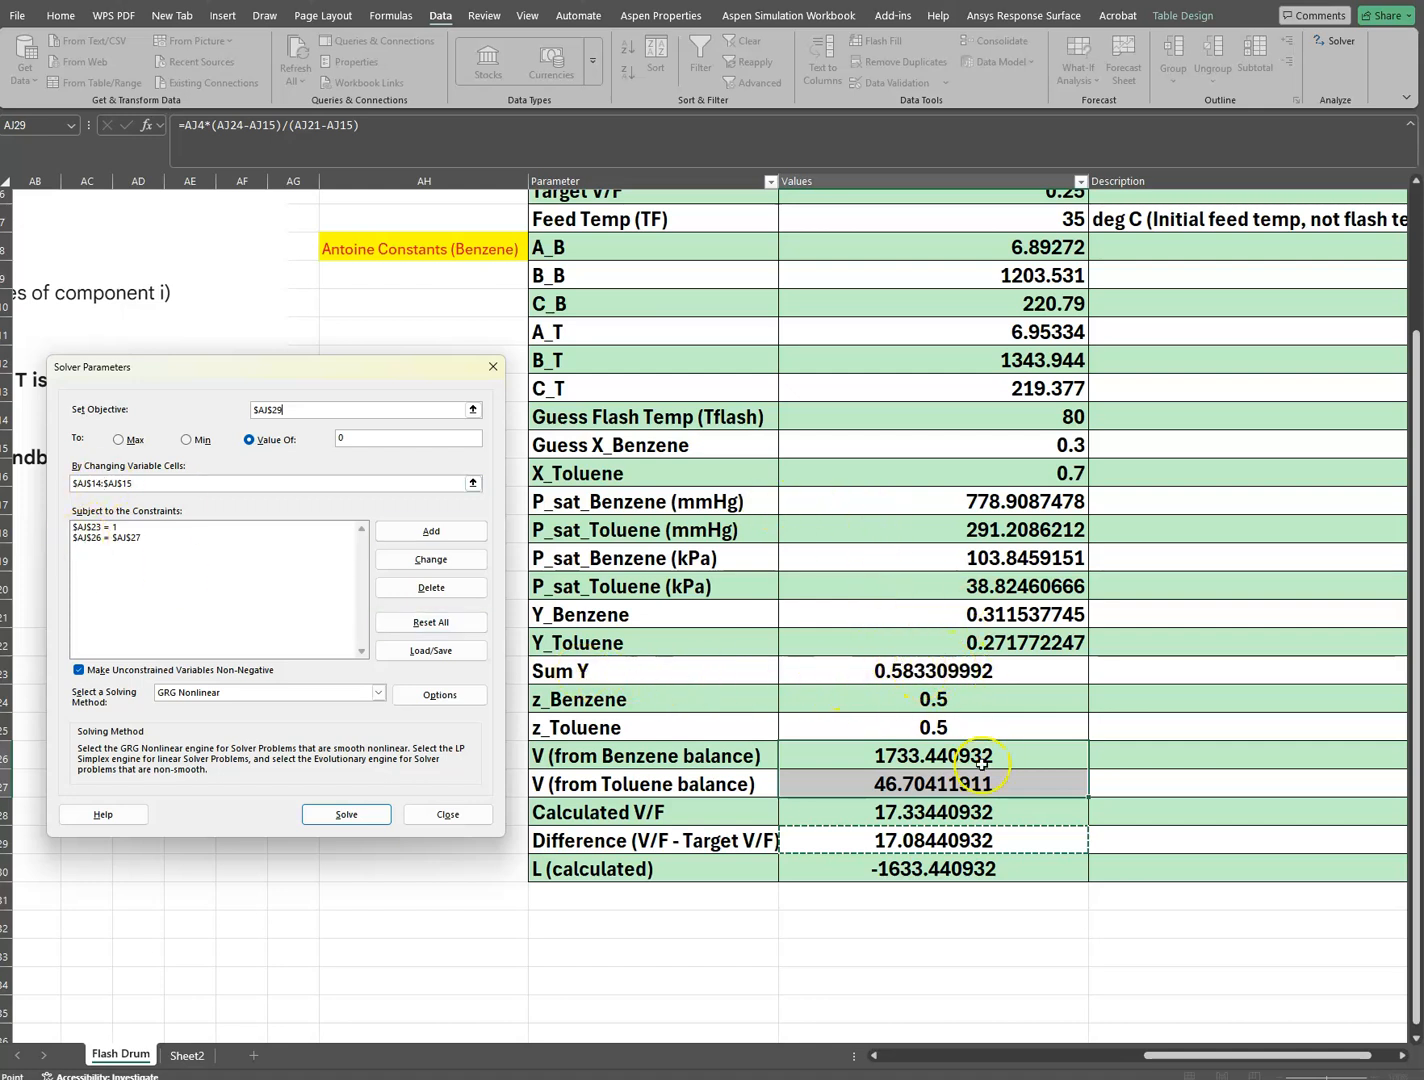
drag(917, 766, 917, 783)
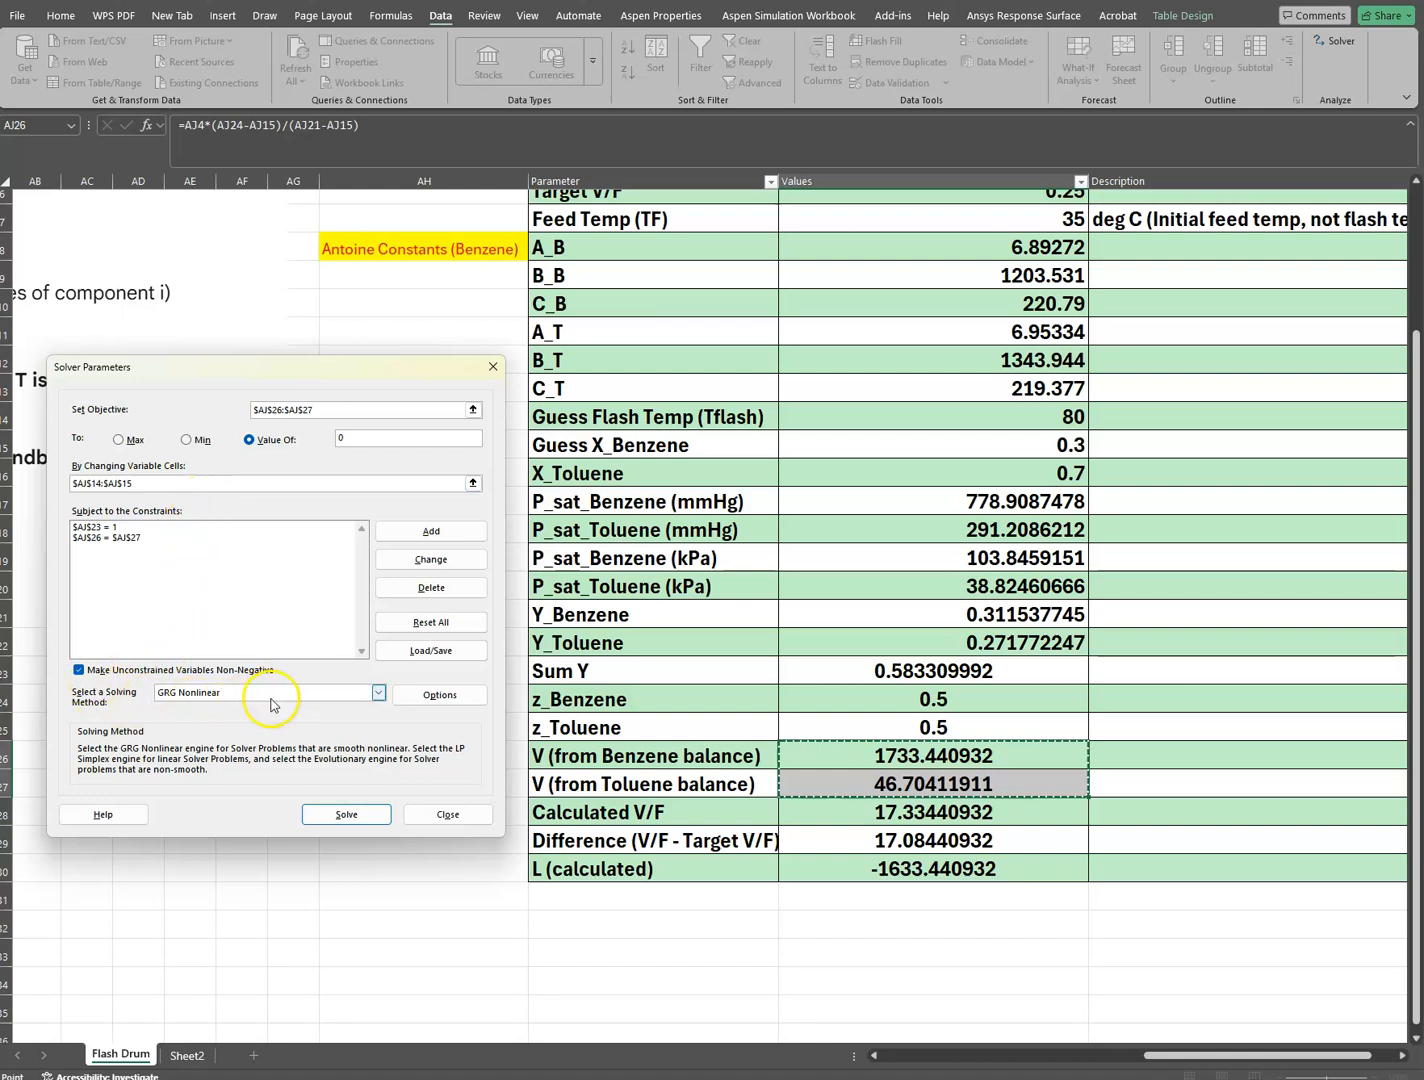
click(345, 815)
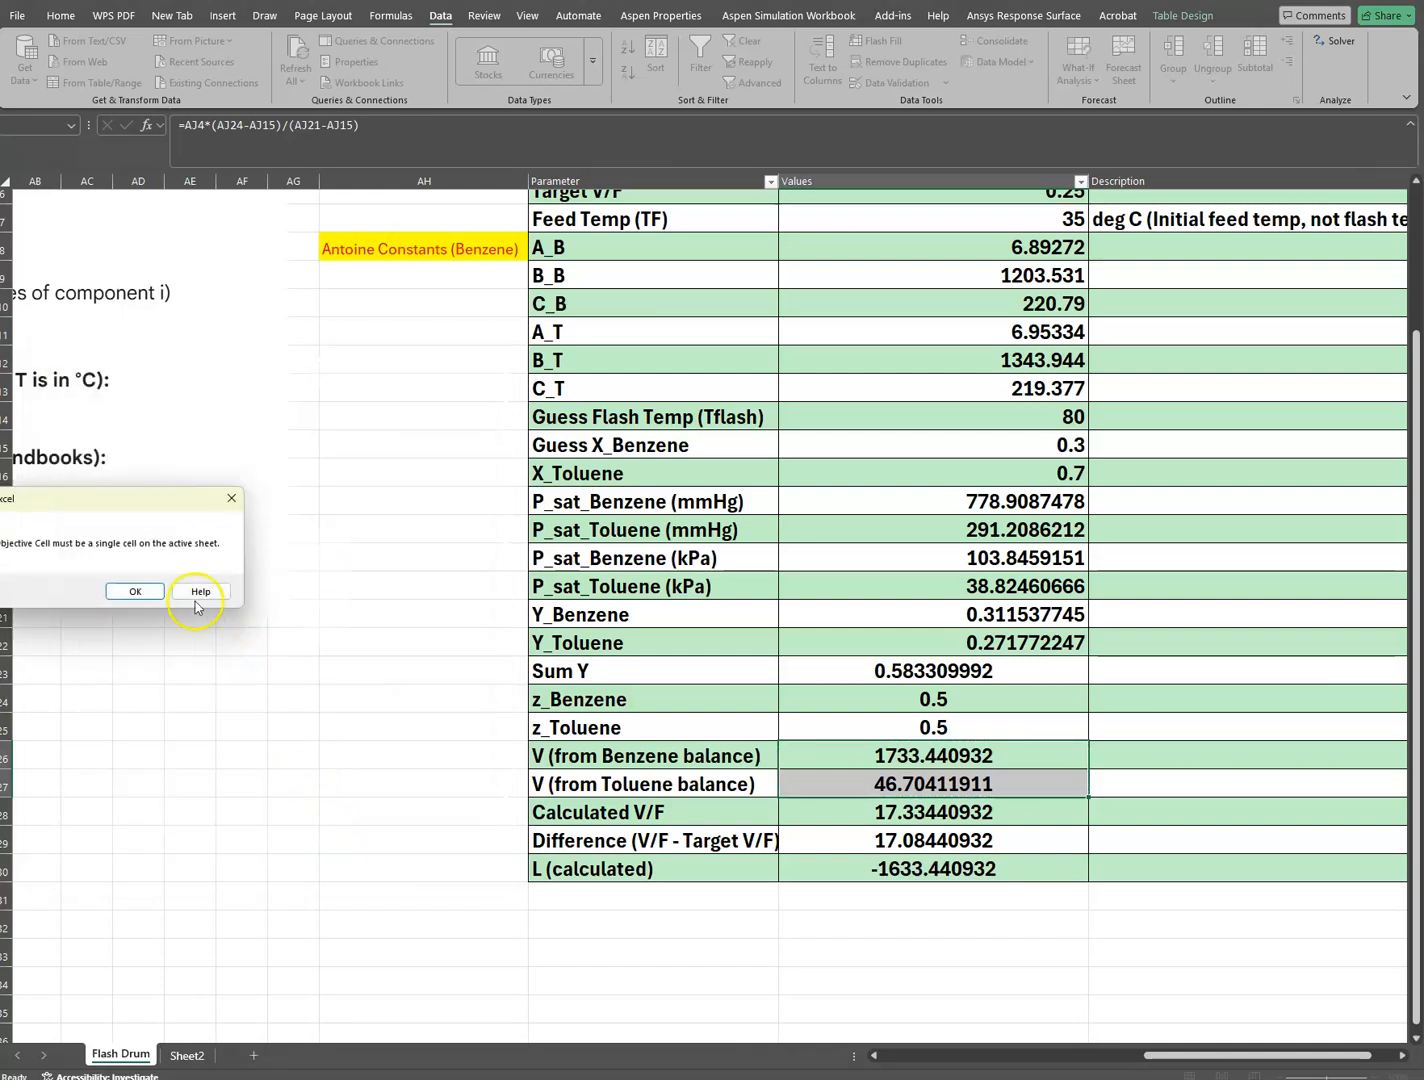
click(134, 591)
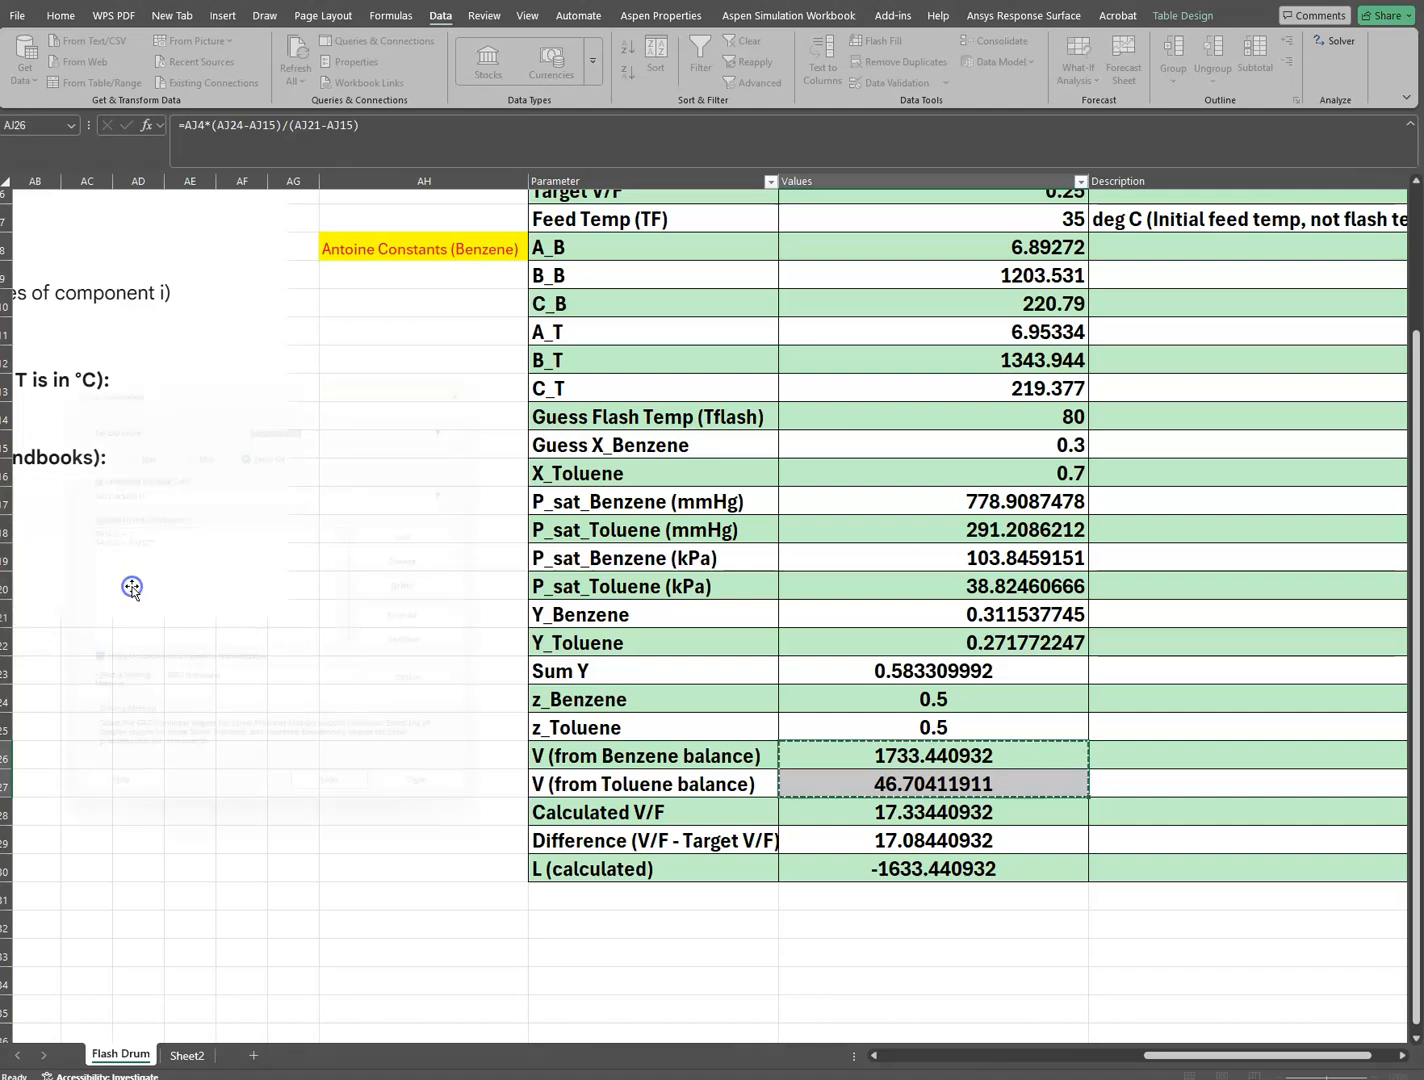
Set the Solver objective to the Difference cell AJ29 with a target value of 0 and solve using GRG Nonlinear
click(332, 408)
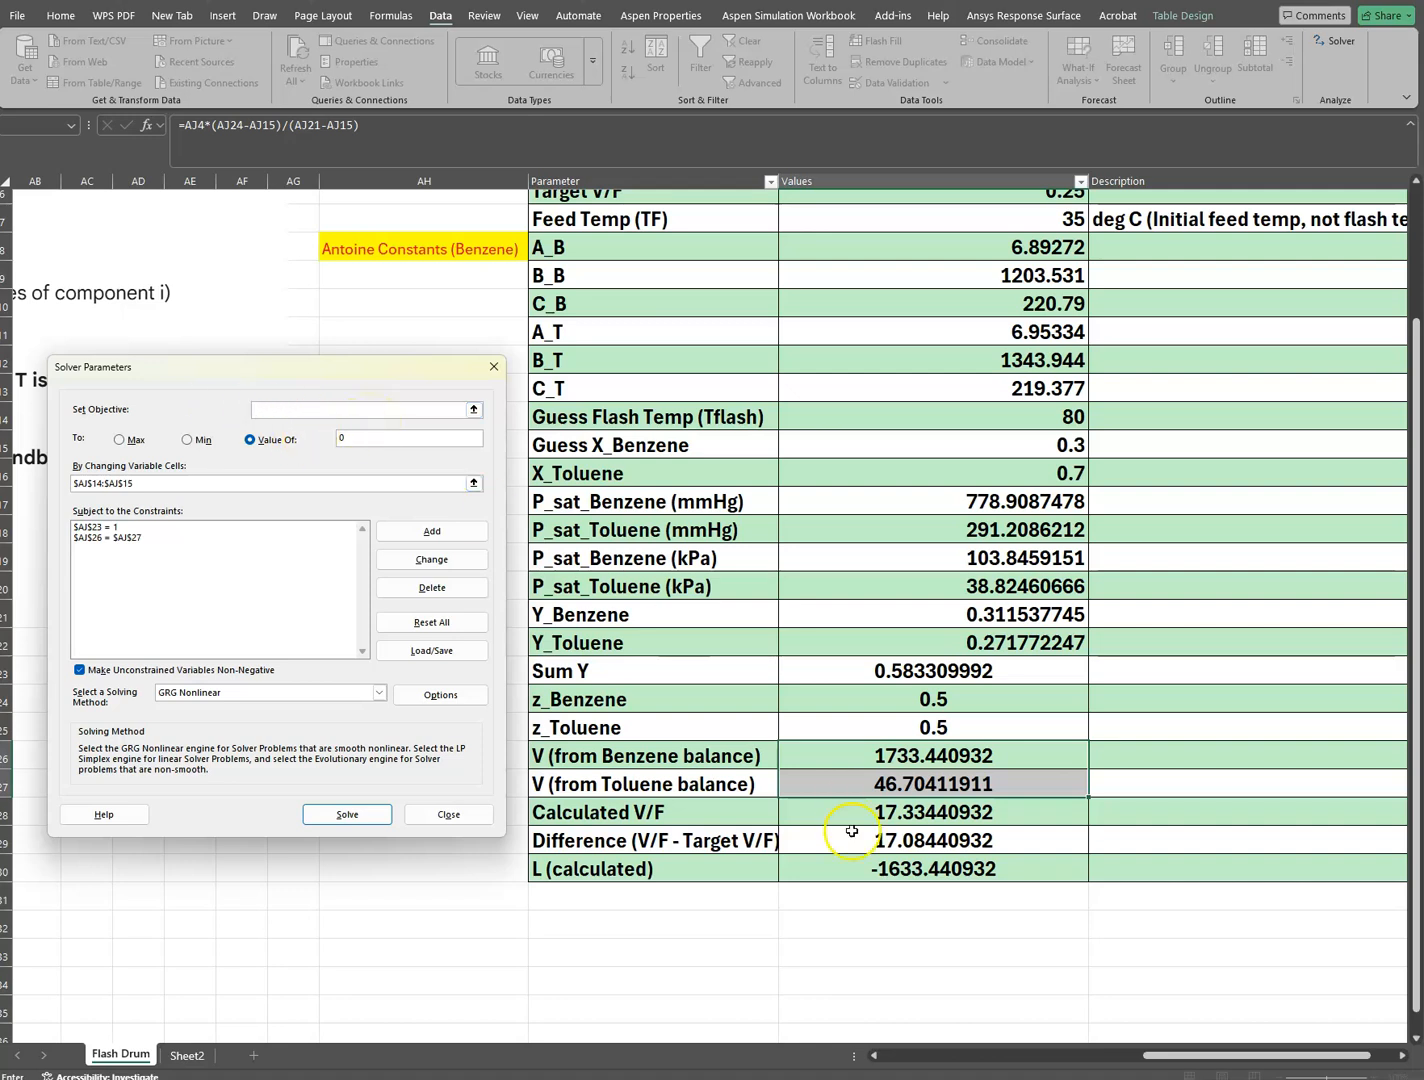
click(346, 815)
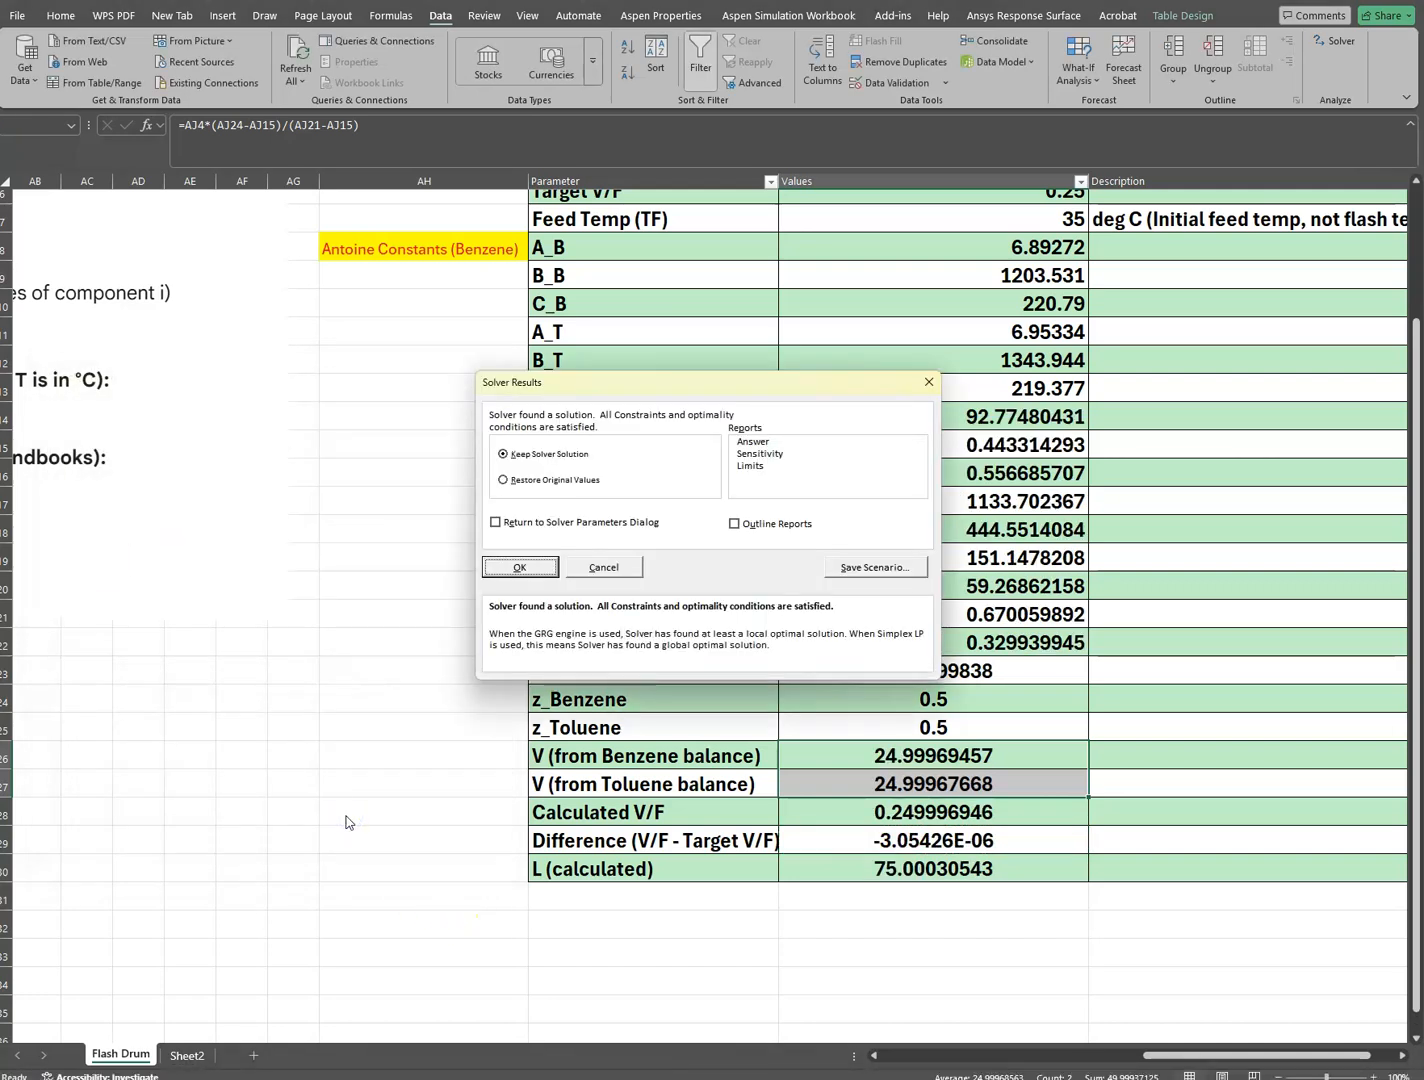
Keep the Solver solution and generate an Answer report on a separate sheet
drag(810, 385, 390, 392)
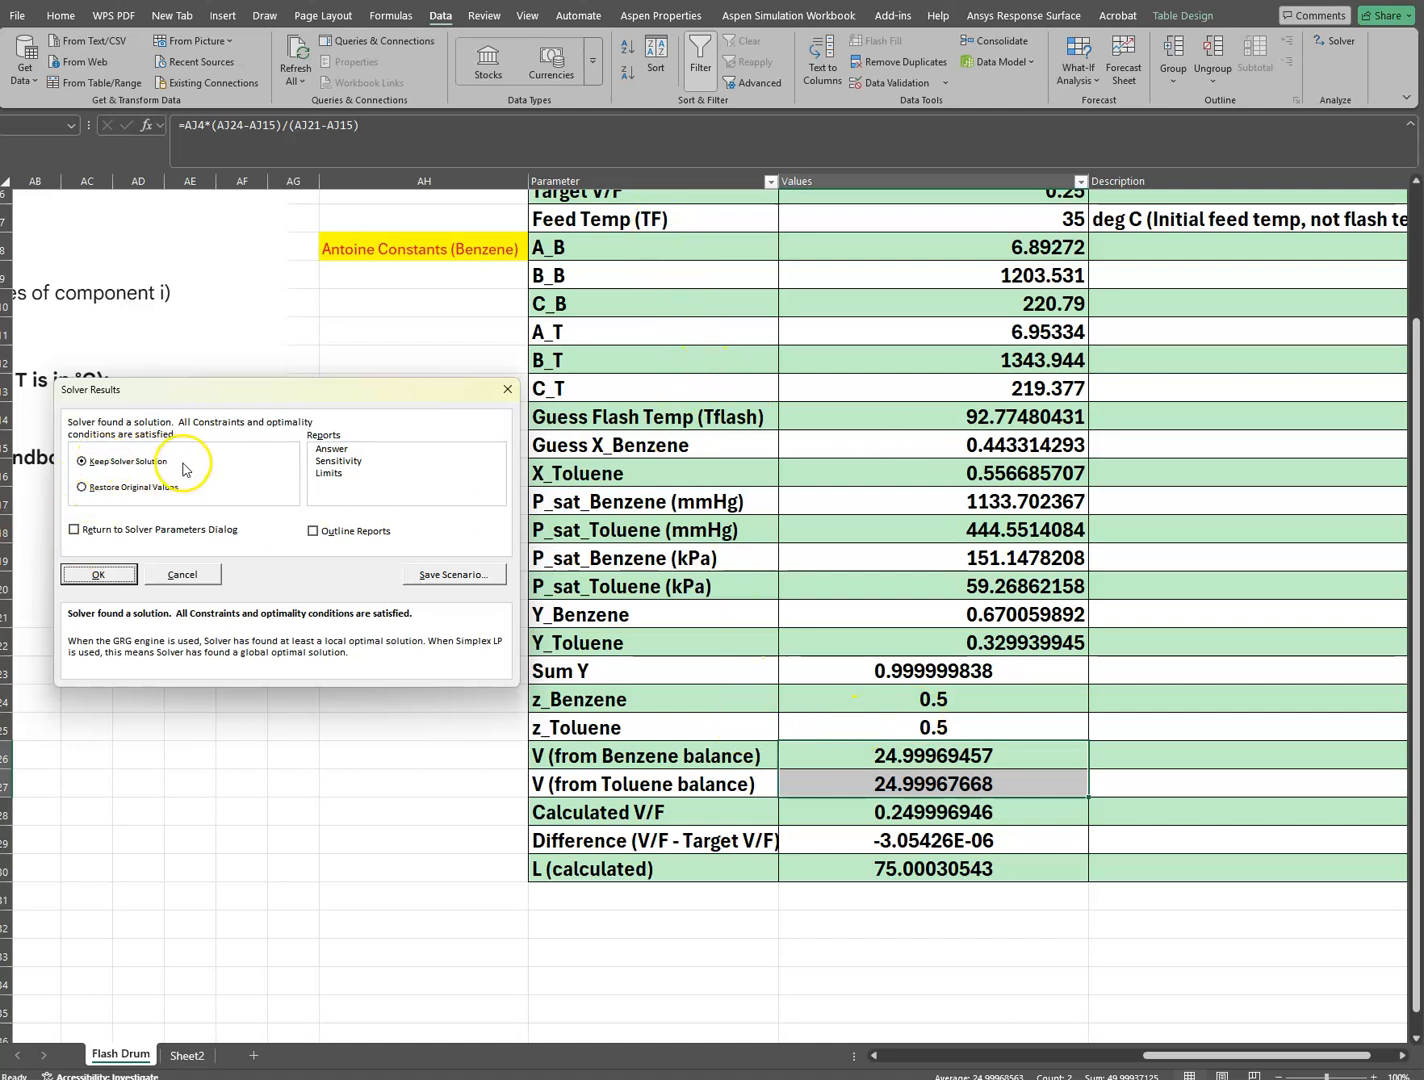
click(335, 450)
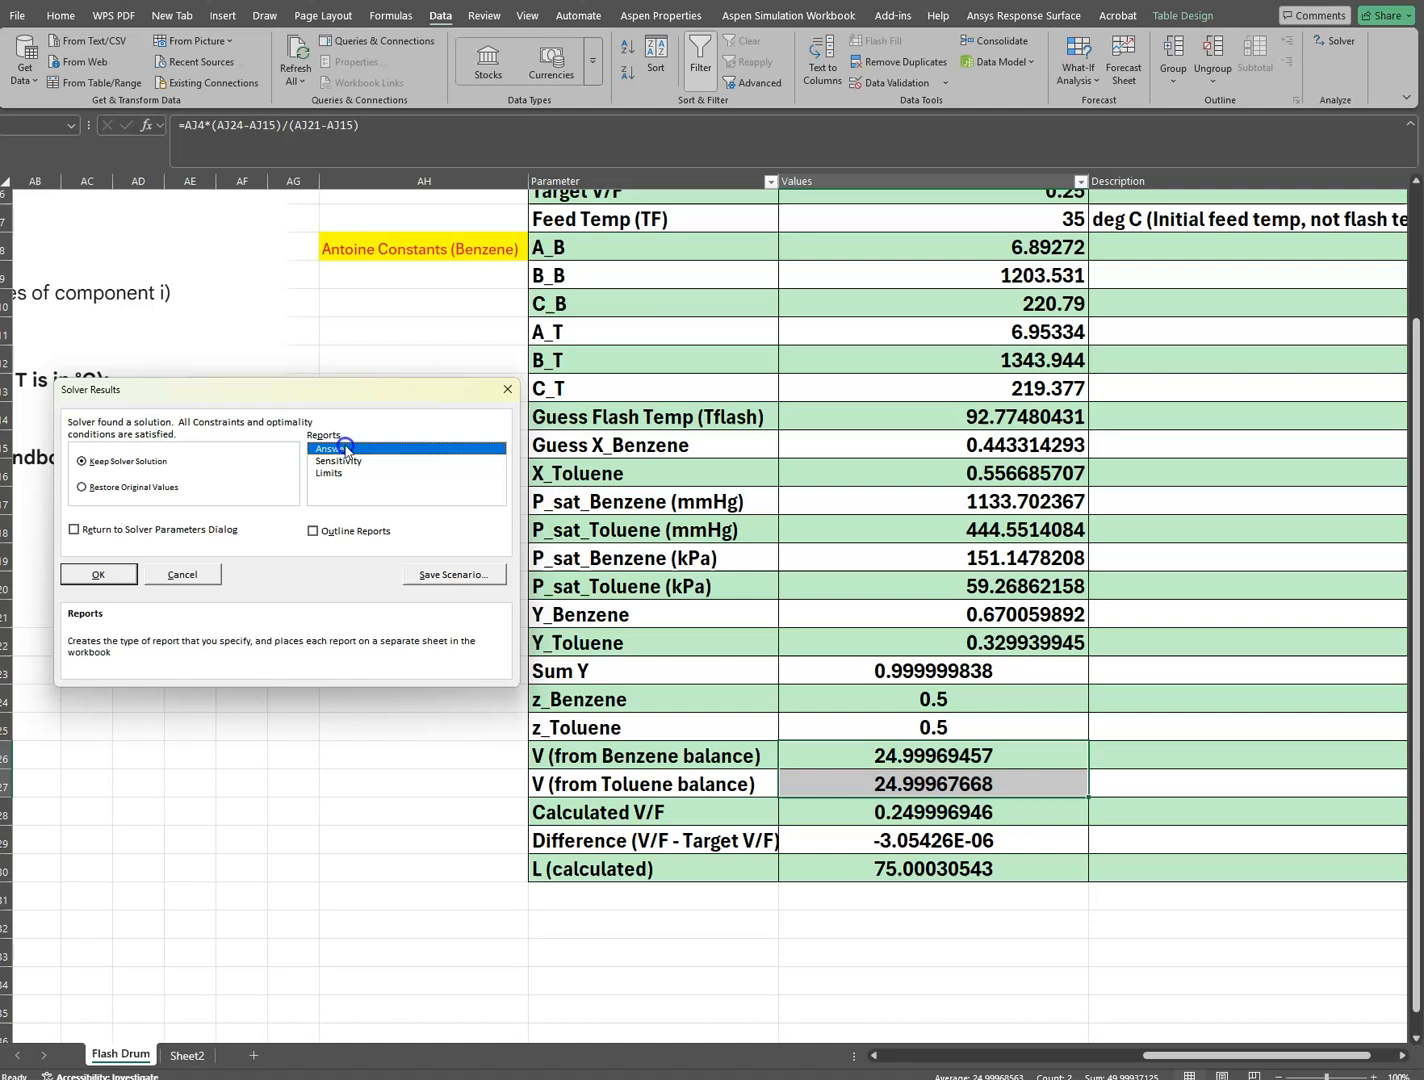
click(92, 573)
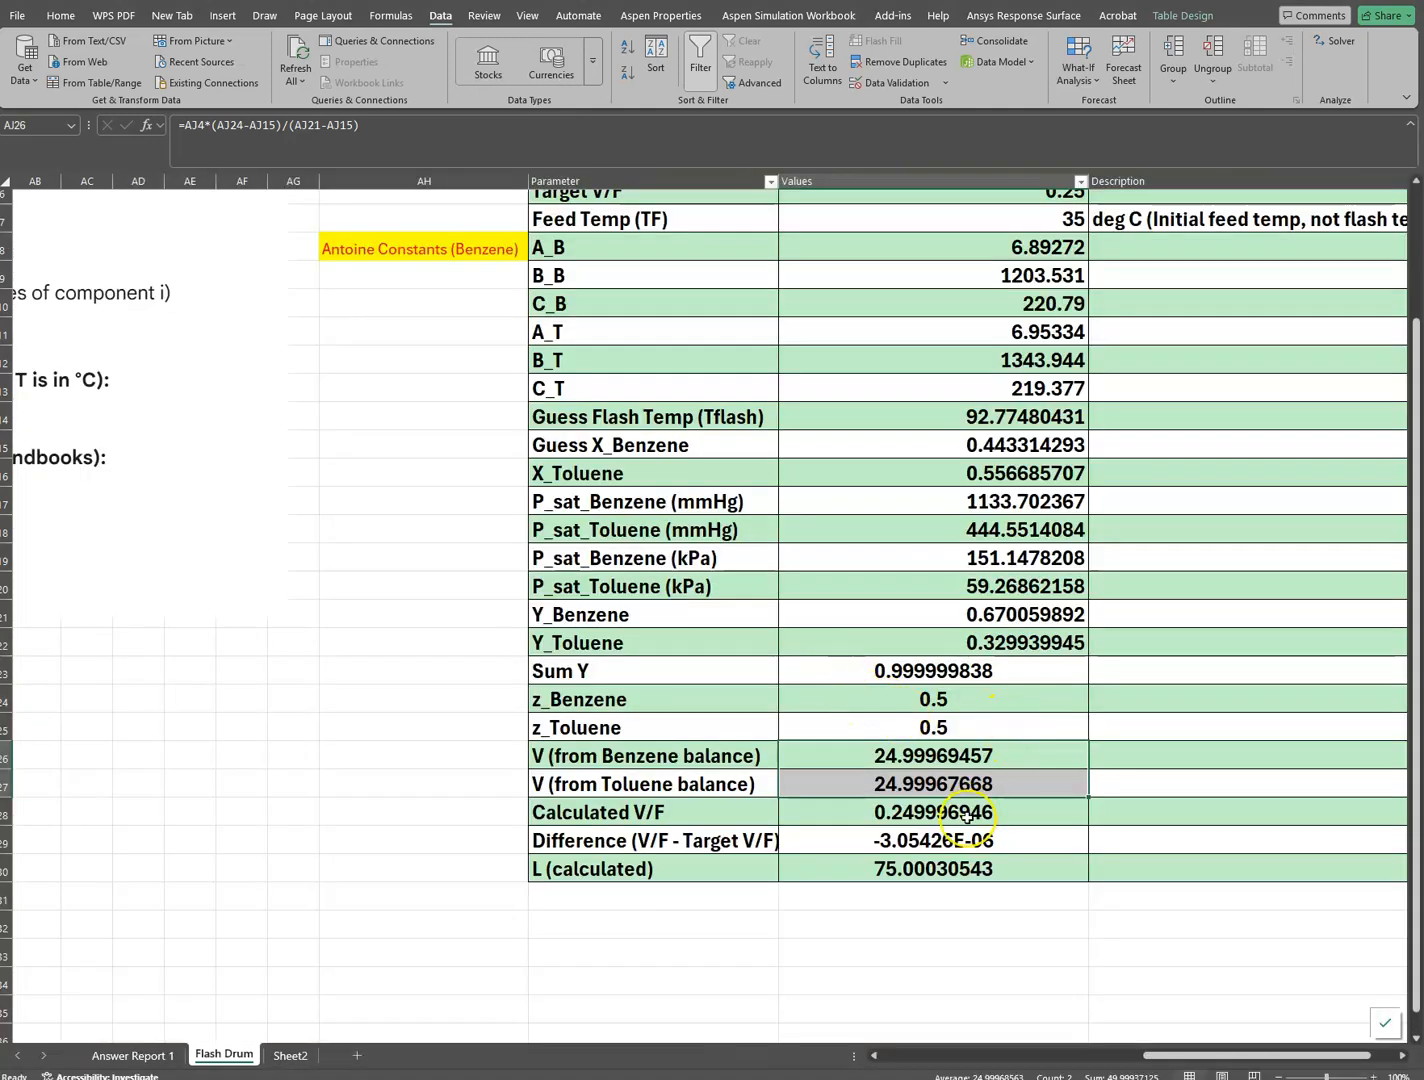
Review the solved Y_Benzene and Y_Toluene vapor fractions and the X_Benzene liquid fraction in the parameter table
click(579, 617)
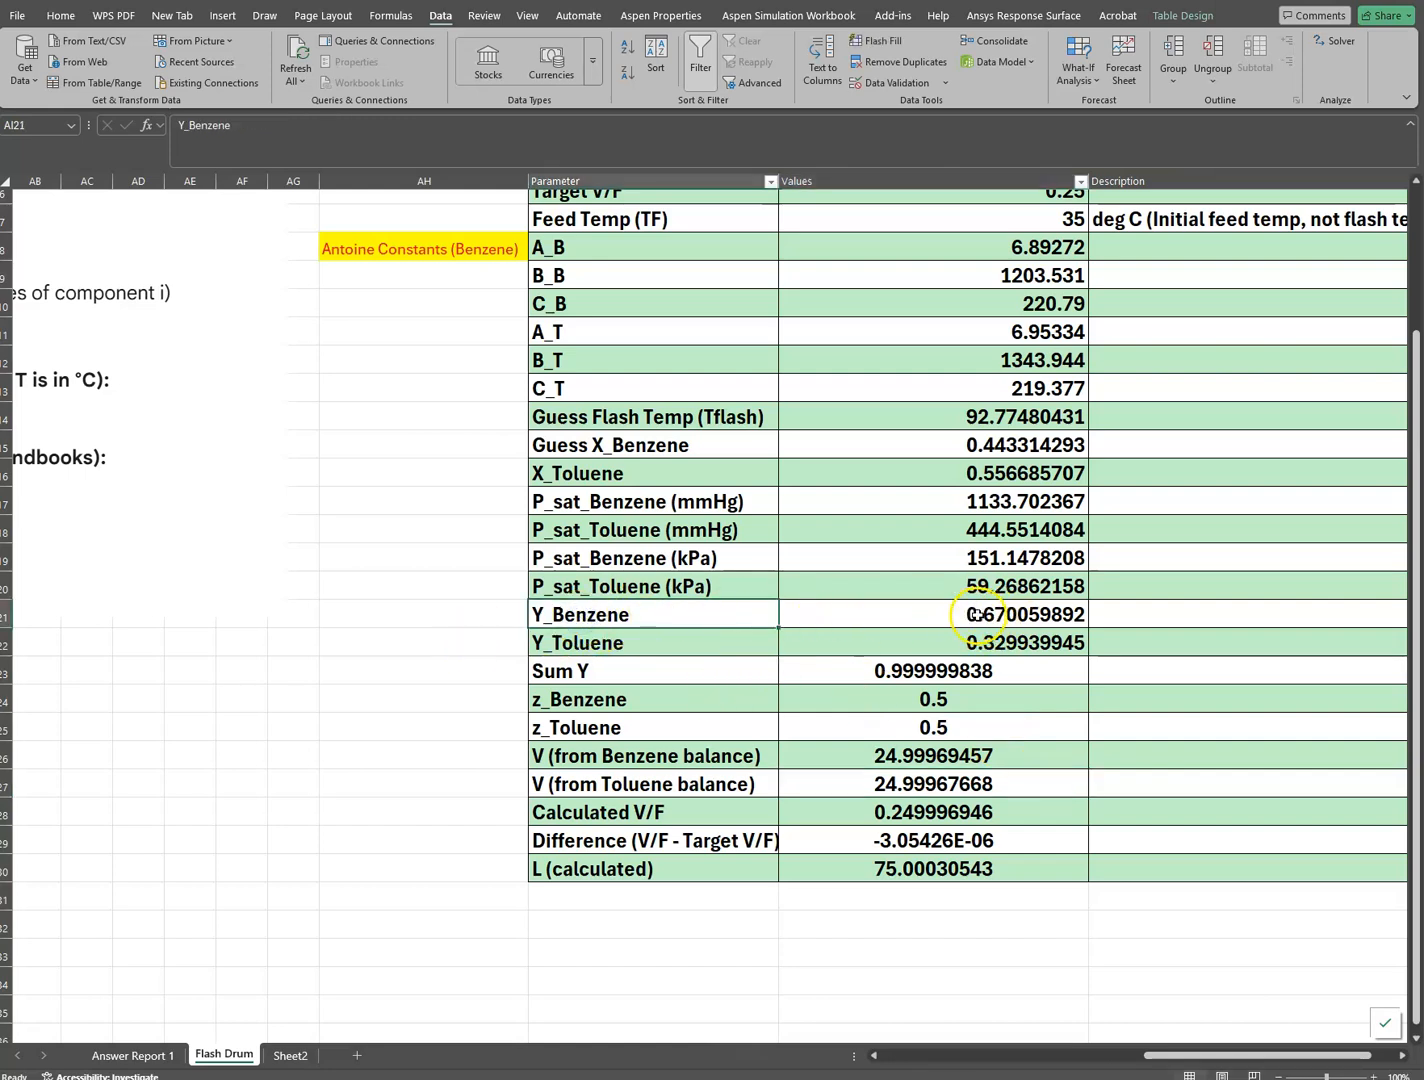
click(550, 648)
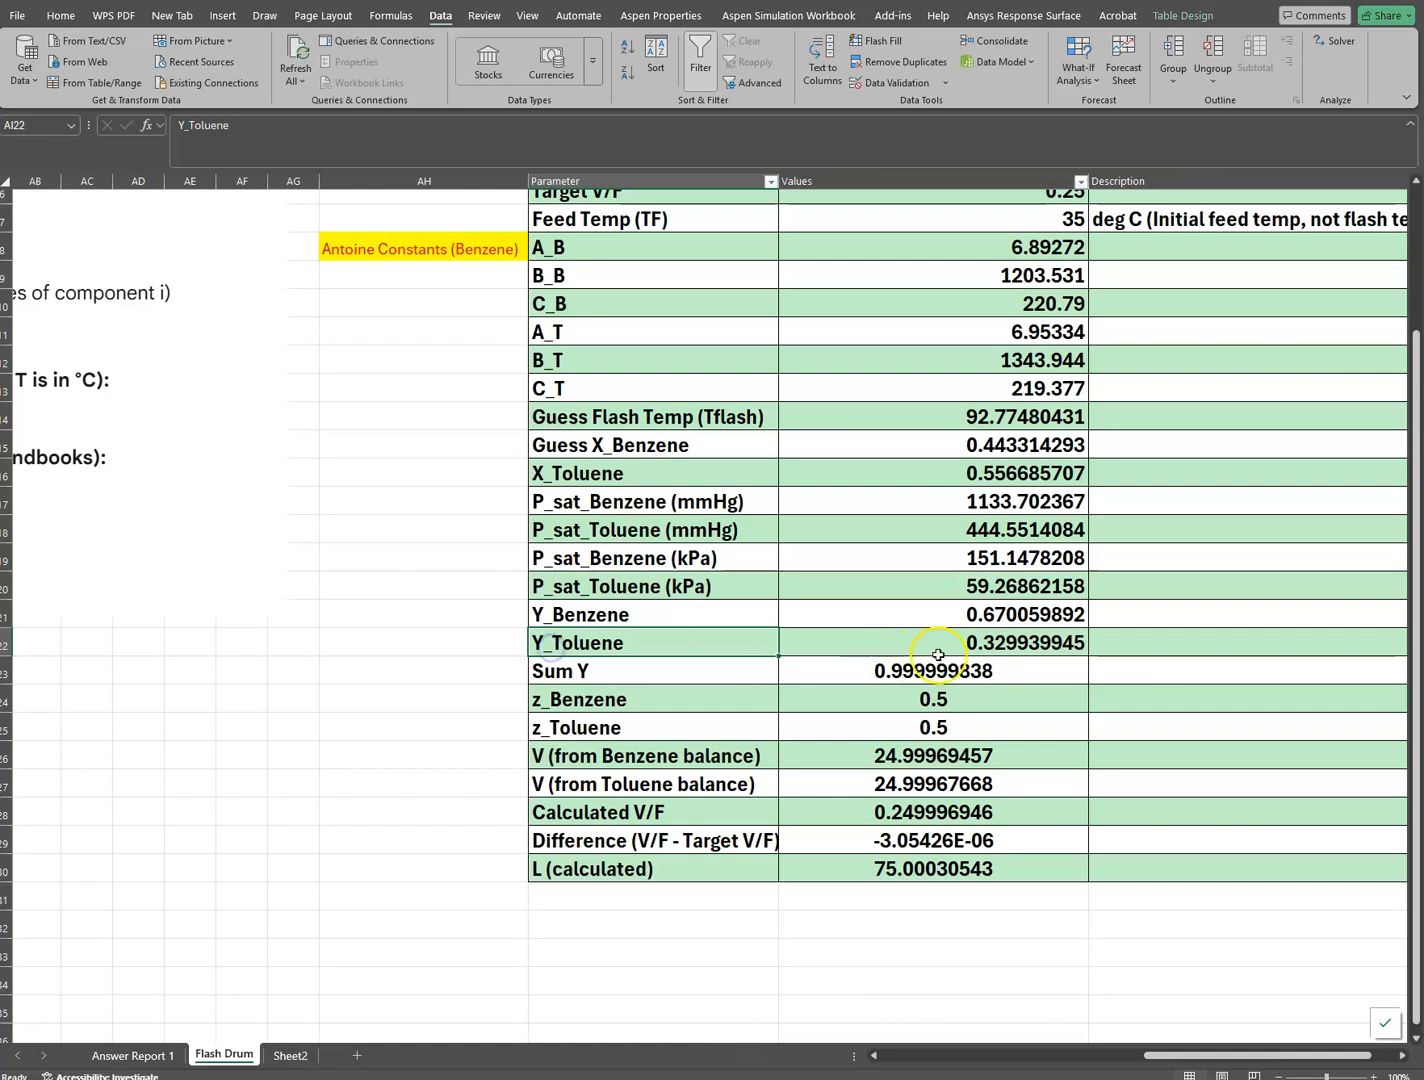
click(609, 444)
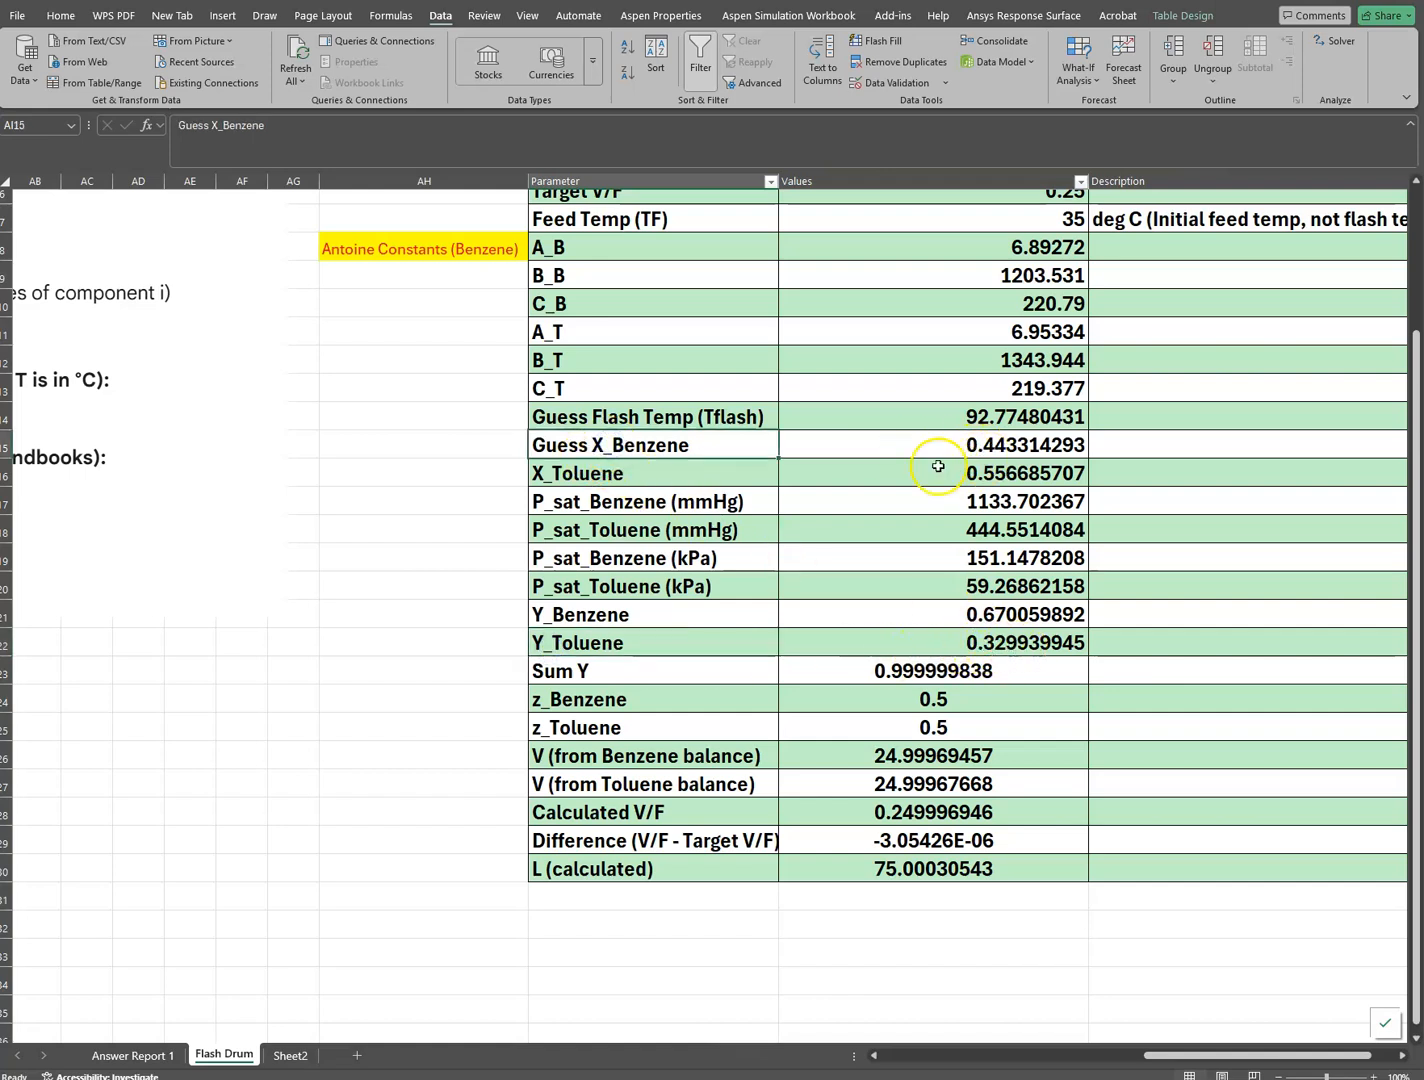